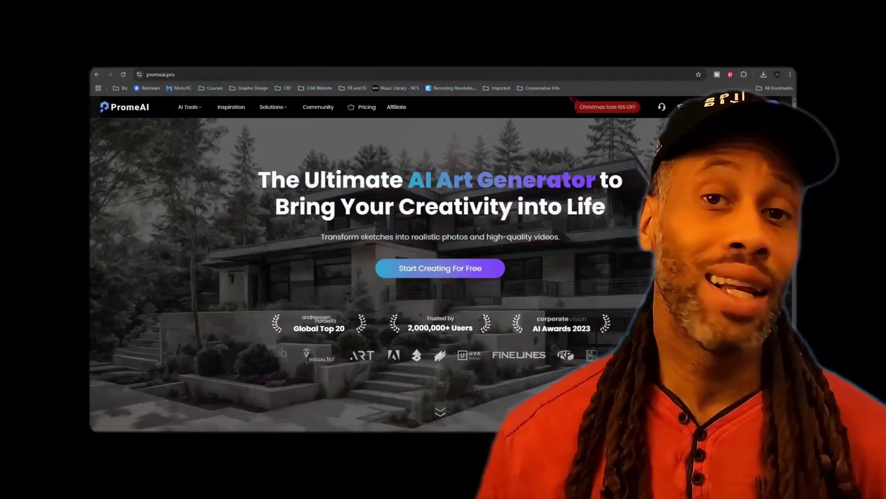
Step: Scroll down the promeai.pro homepage through the sketch-to-reality showcase sections
scroll(440, 273, down, 2)
scroll(441, 273, down, 4)
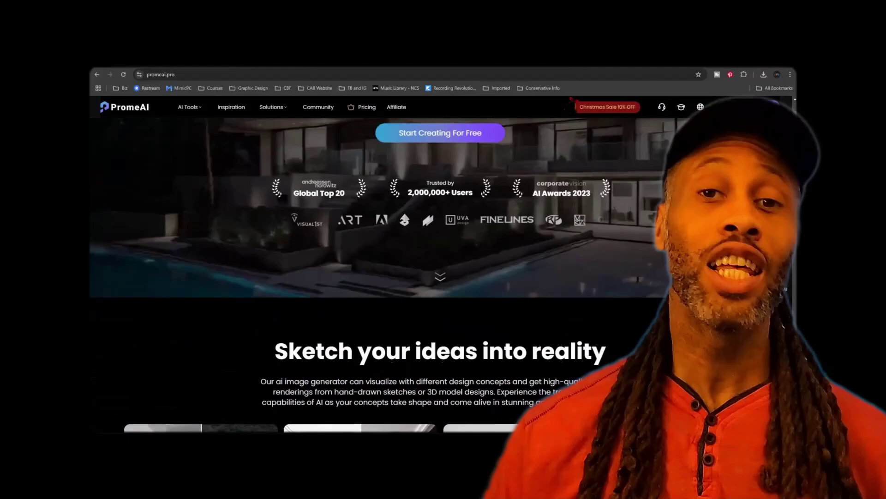
scroll(441, 273, down, 4)
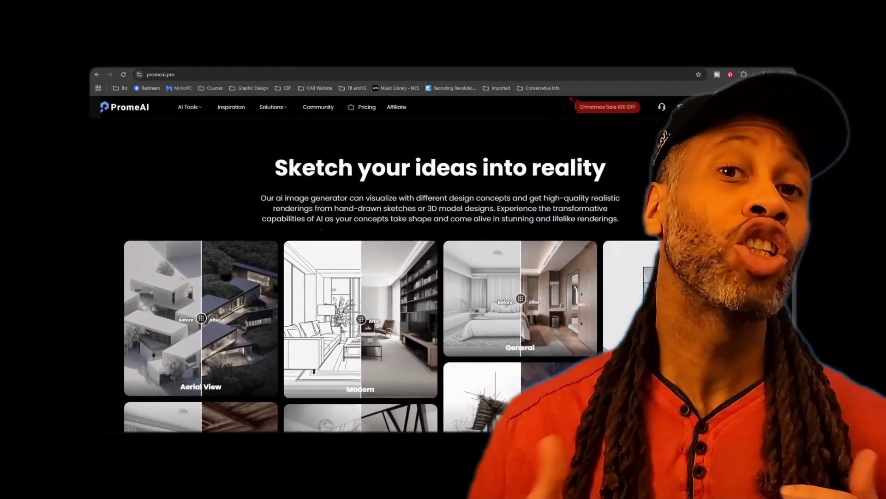
scroll(441, 272, down, 3)
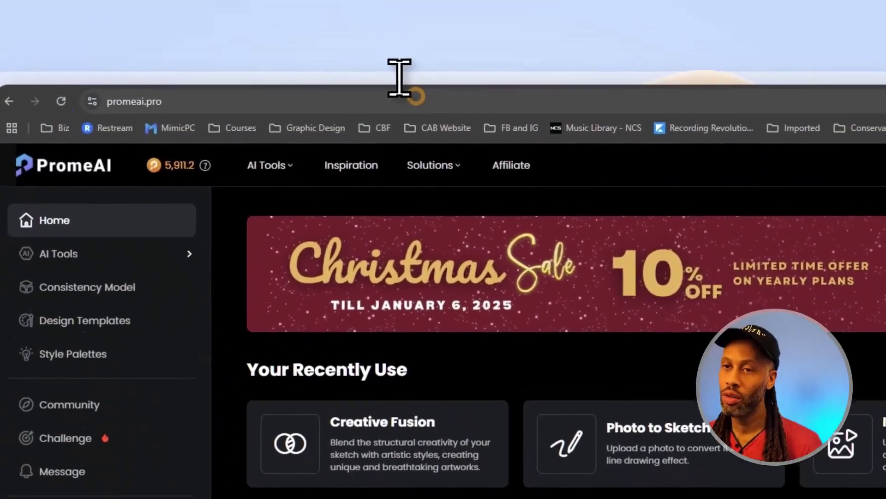
Step: Load the PromeAI site in a new tab and open AI Image Generator from the AI Tools list
key(ctrl+t)
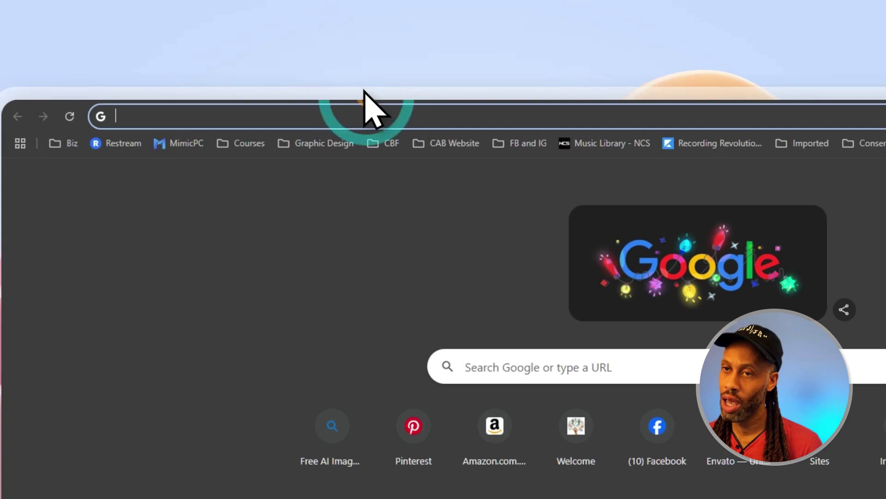
click(399, 113)
text(promeai.pro)
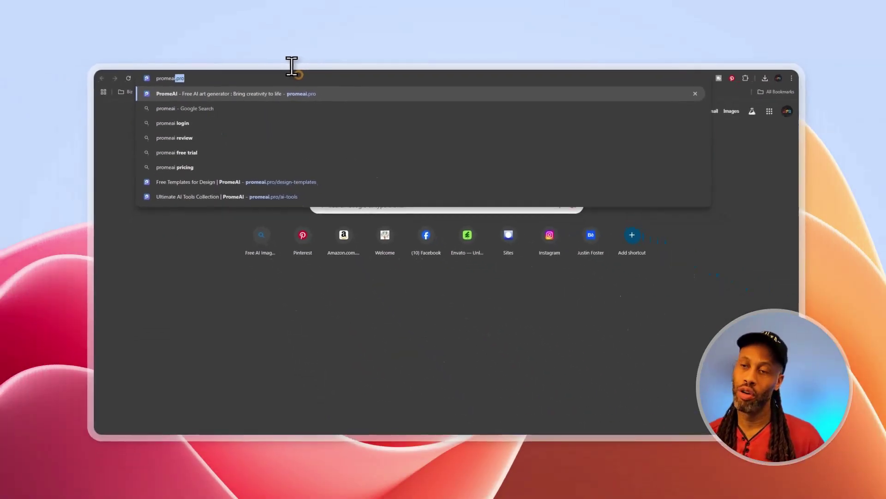
key(Return)
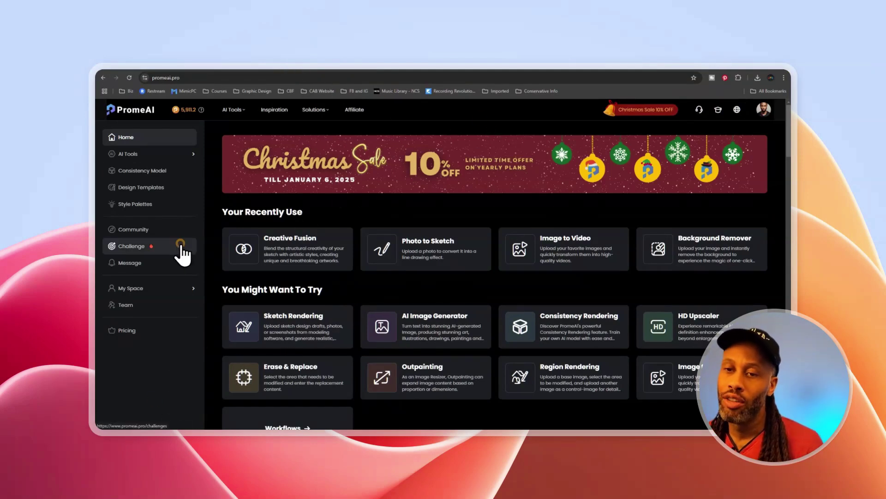
click(184, 157)
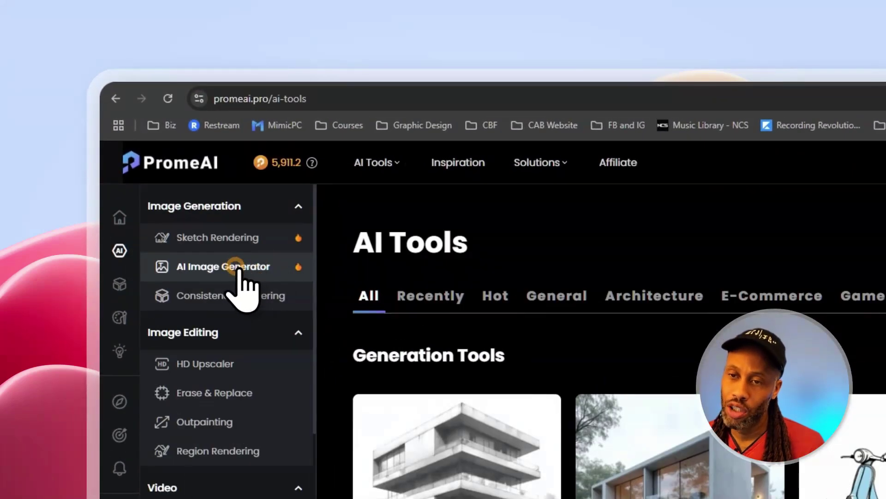
click(236, 268)
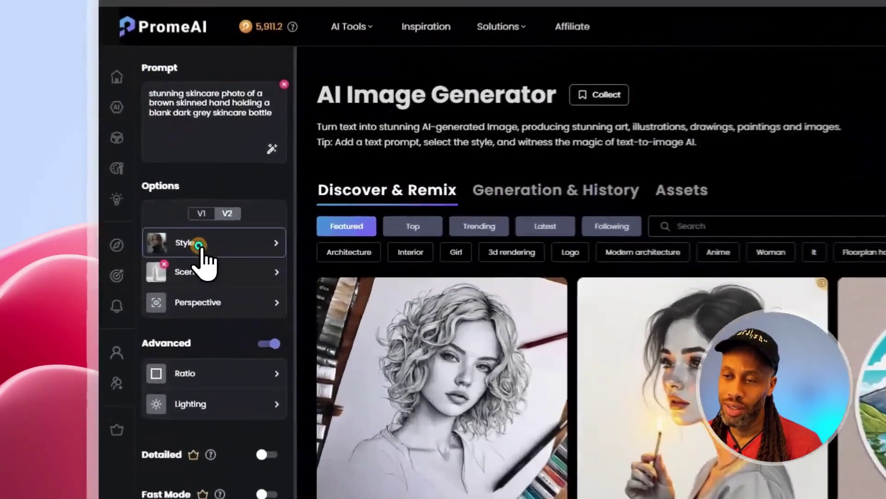
click(147, 229)
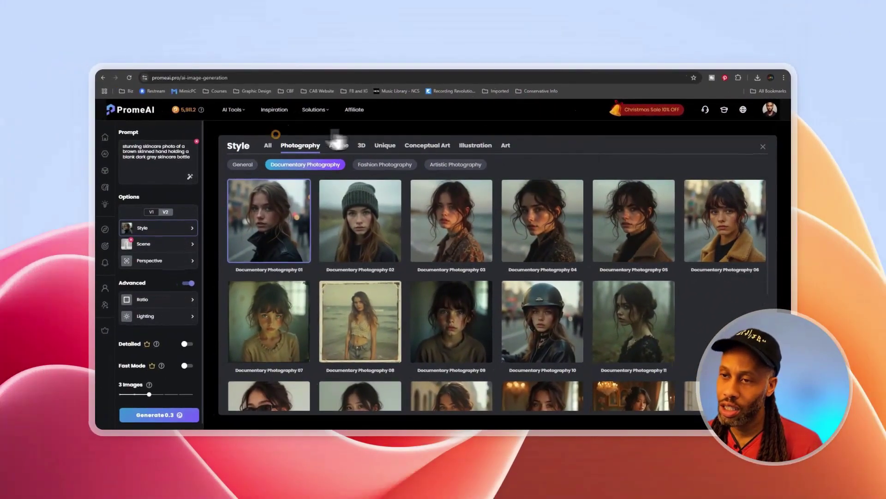
scroll(407, 250, down, 5)
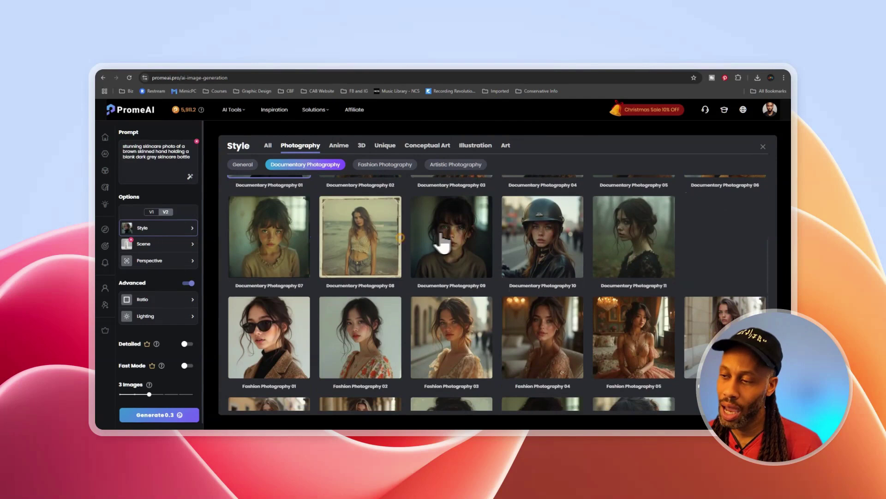
scroll(405, 305, up, 8)
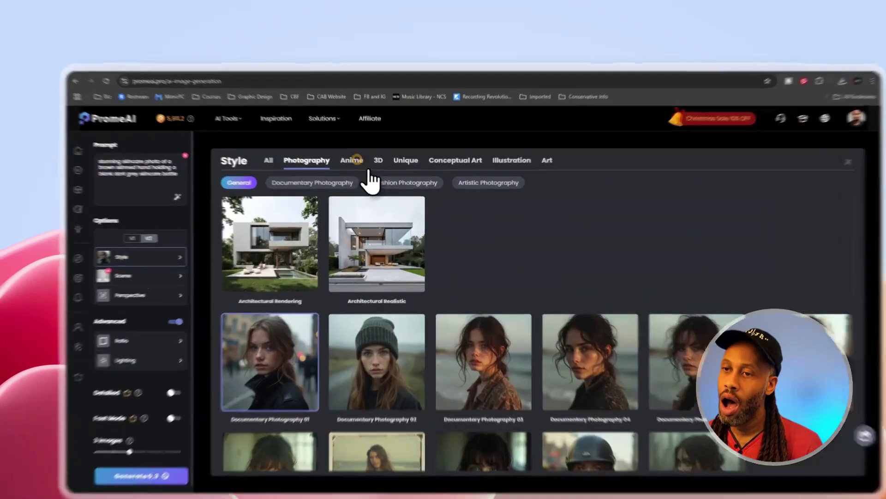
click(356, 160)
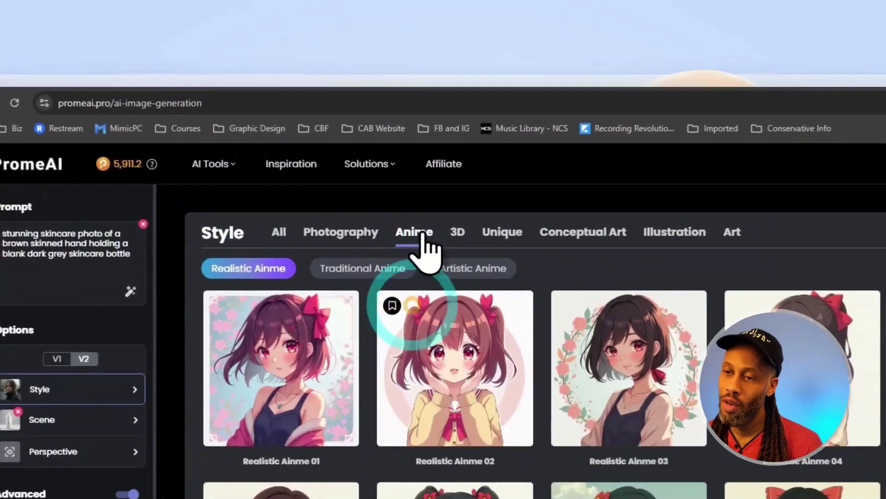
click(378, 161)
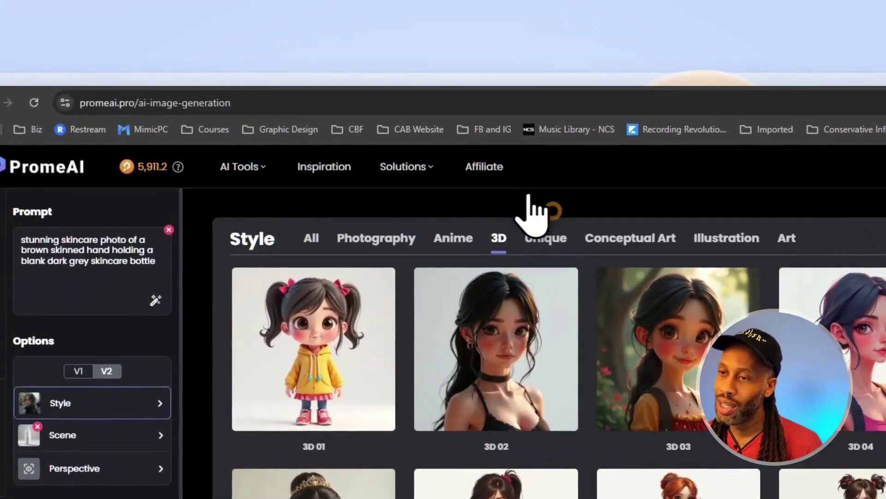
click(552, 240)
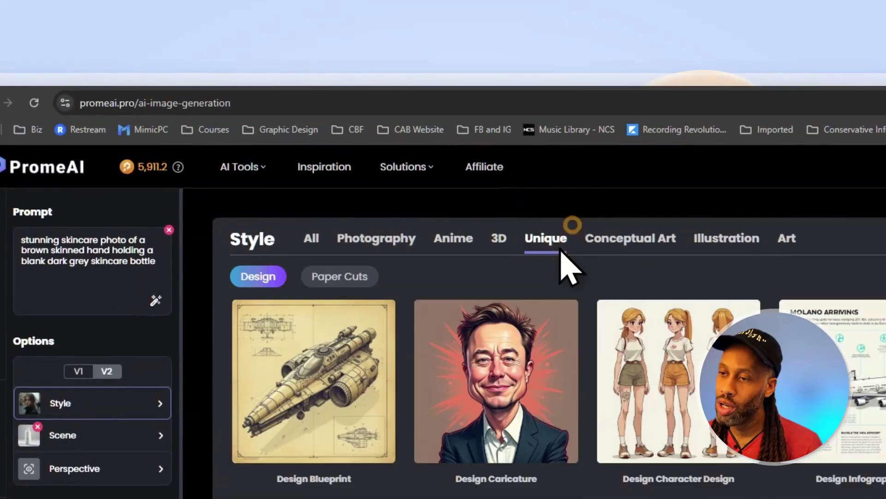
click(645, 238)
click(729, 238)
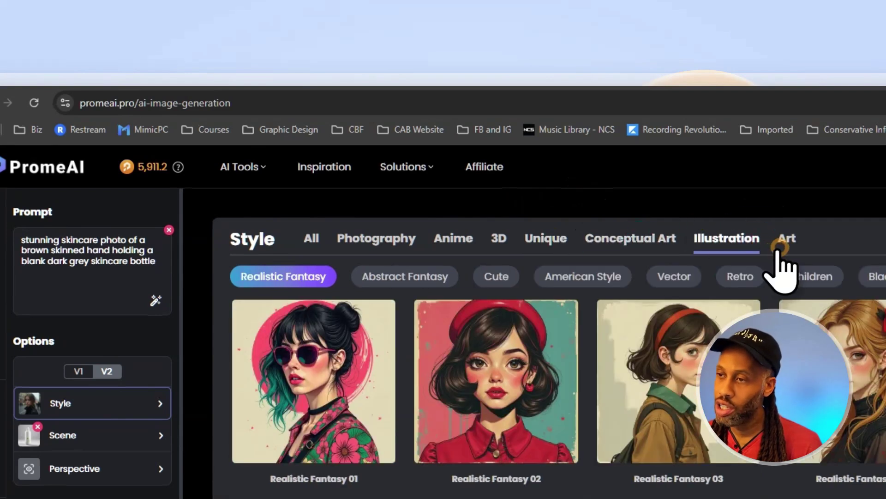
click(787, 240)
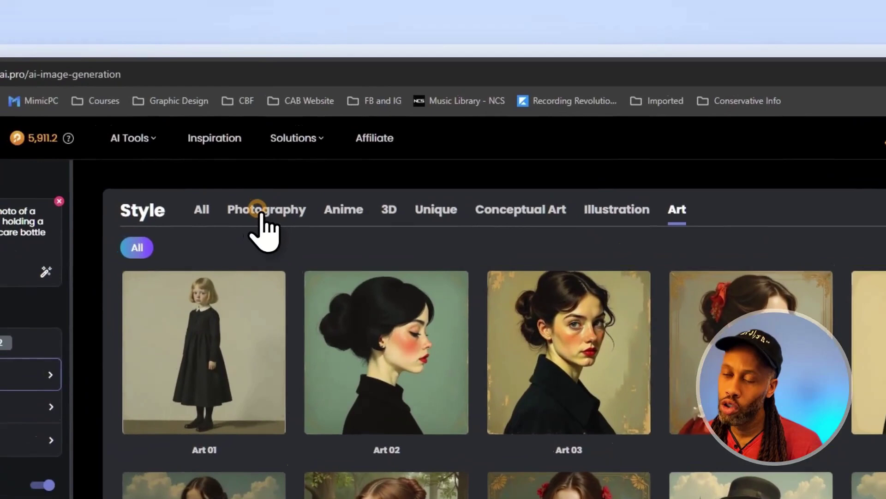
click(279, 222)
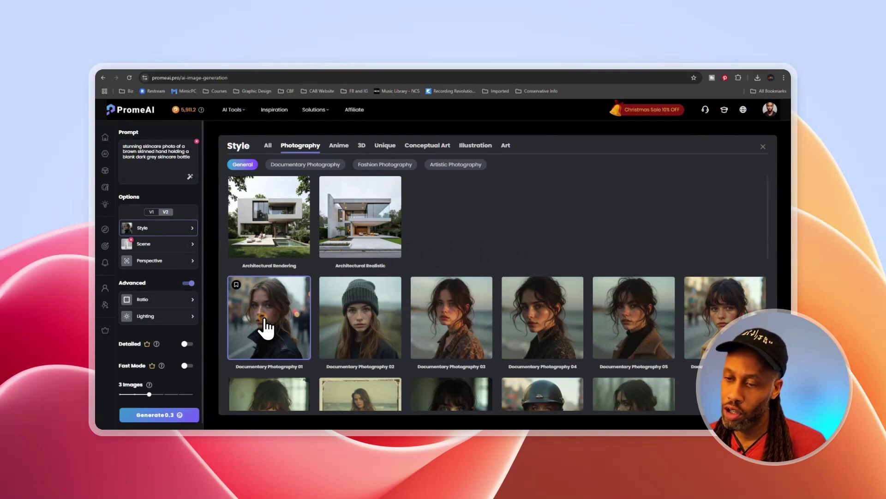
scroll(582, 249, down, 2)
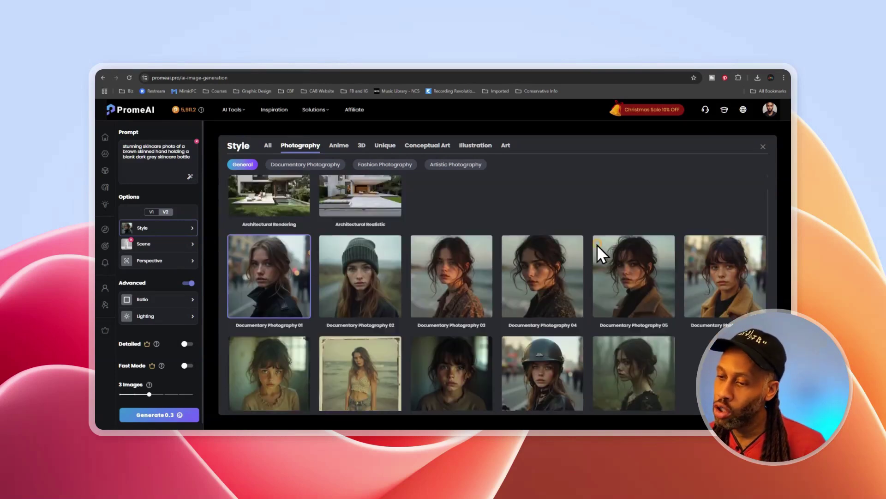
scroll(445, 261, up, 2)
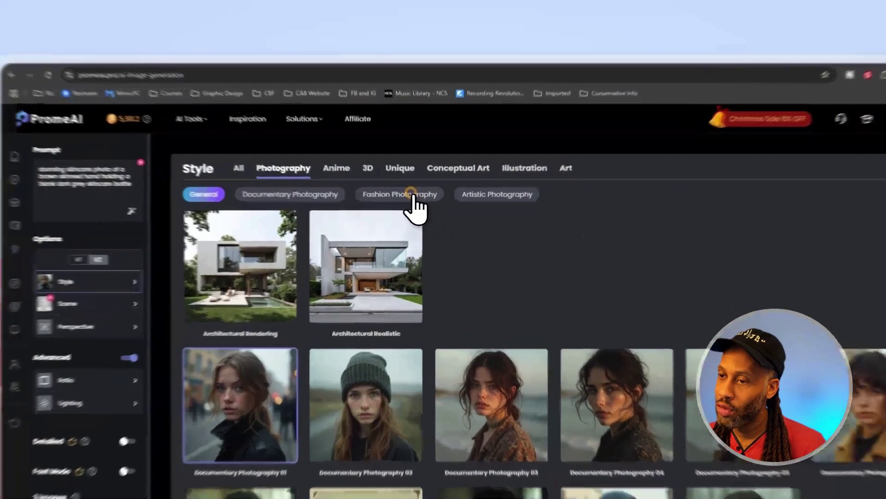
click(393, 167)
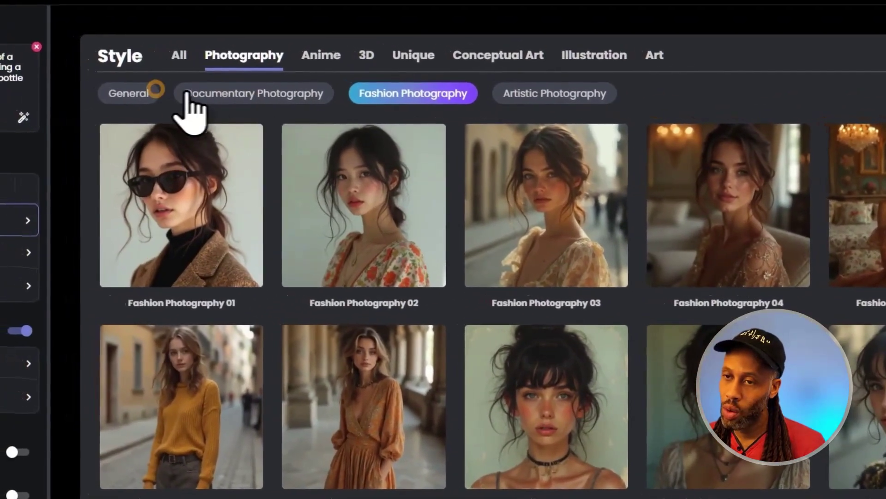
click(44, 73)
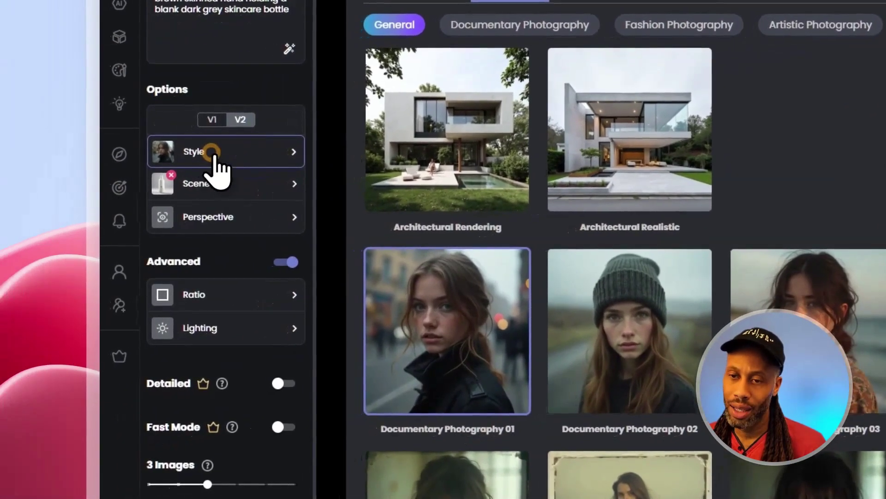
Step: Keep the documentary style, clear the old scene, and pick Packaging Type > Bottle > Personal Care Bottle
click(211, 152)
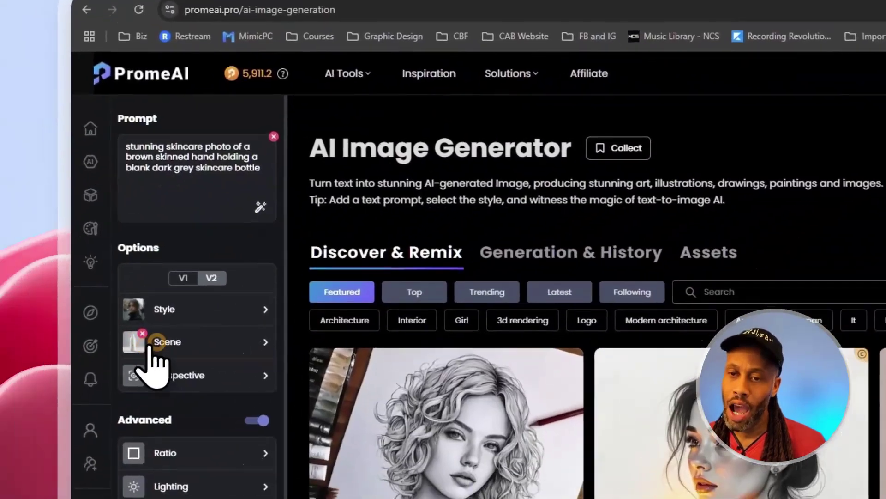
click(187, 182)
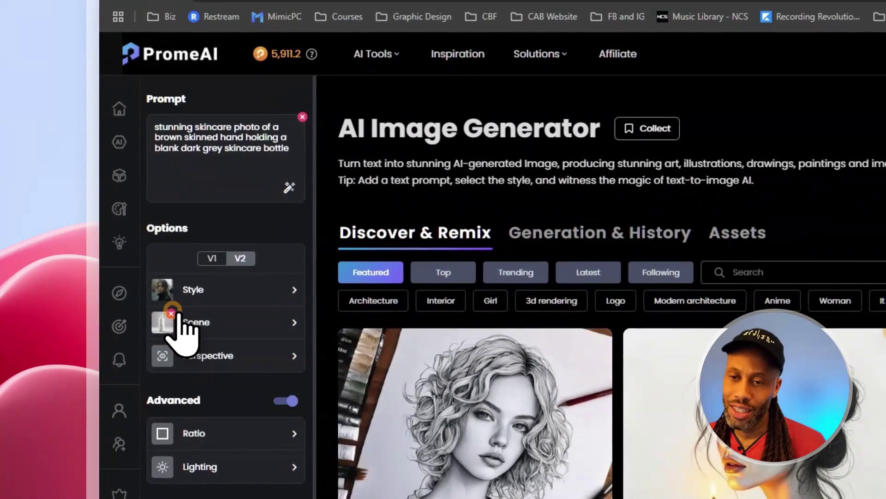
click(168, 315)
click(213, 322)
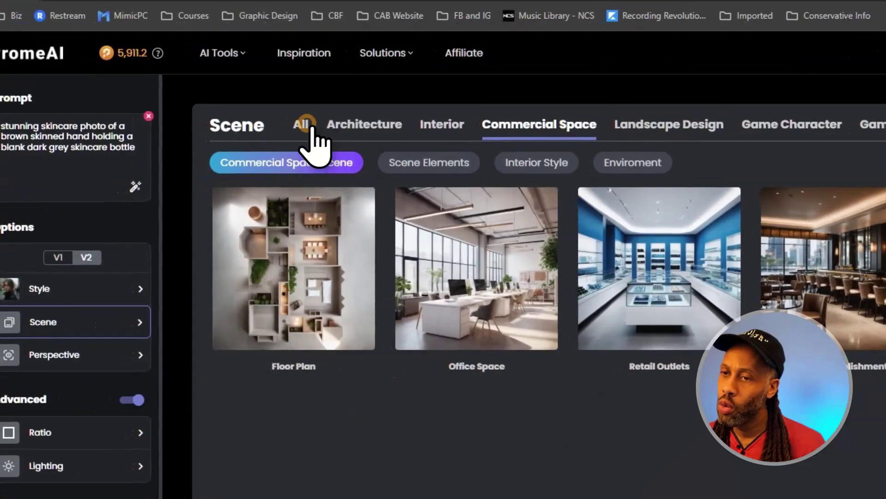
click(273, 145)
scroll(380, 247, down, 3)
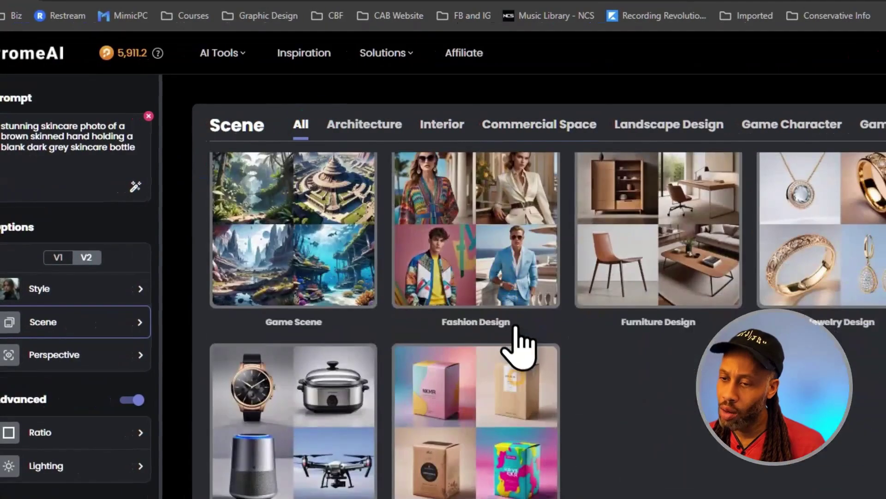
click(489, 418)
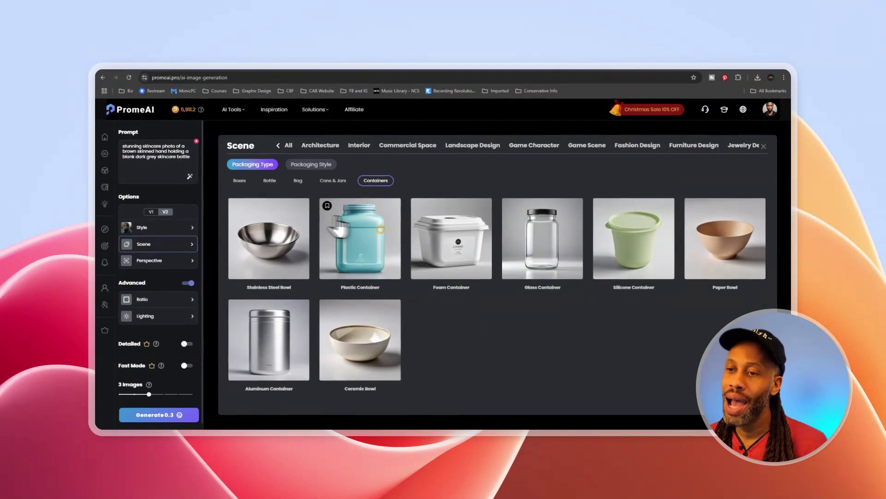
click(270, 182)
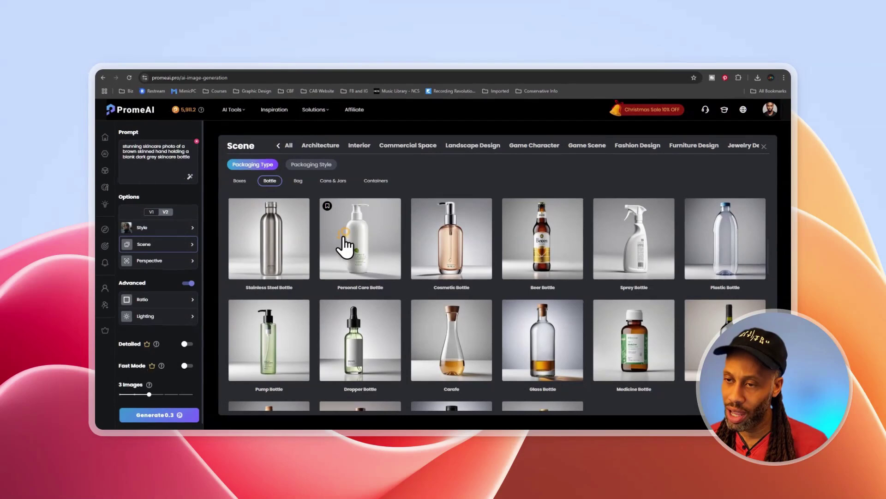
click(360, 250)
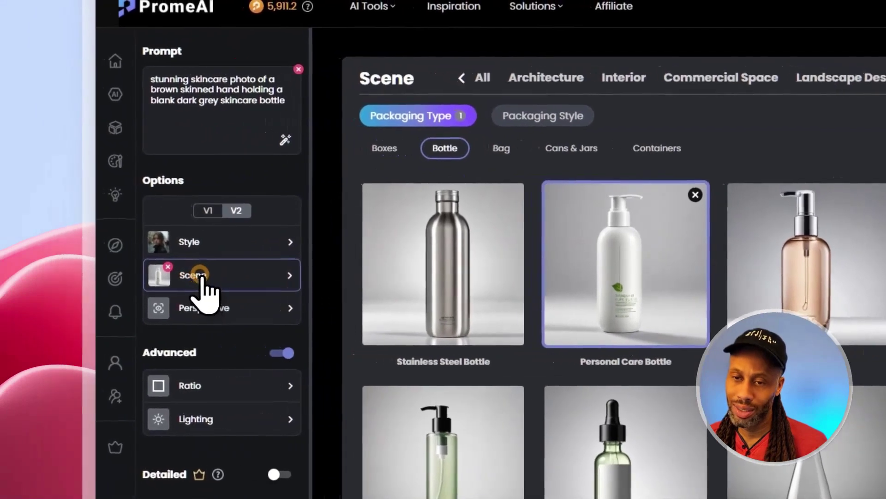
click(23, 269)
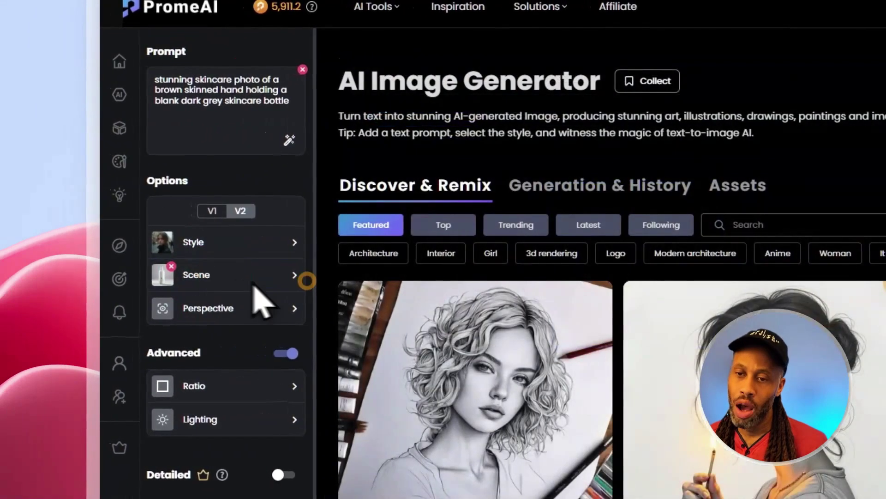
click(210, 307)
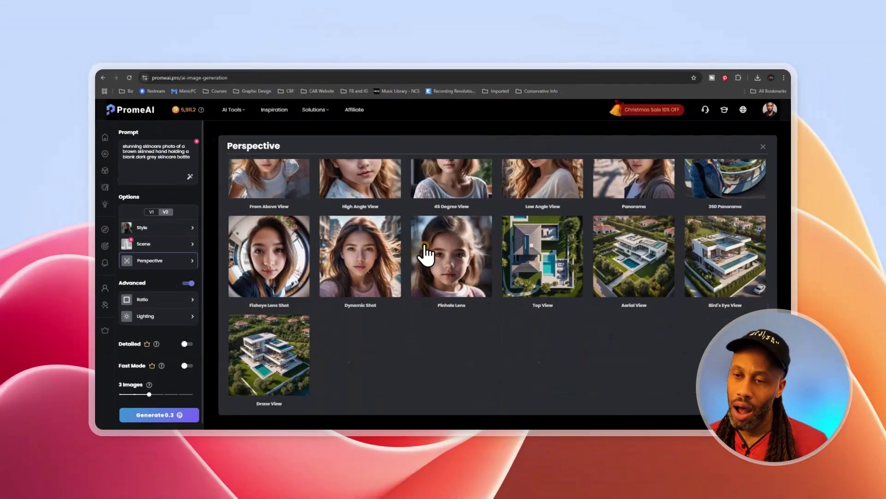
scroll(426, 254, up, 5)
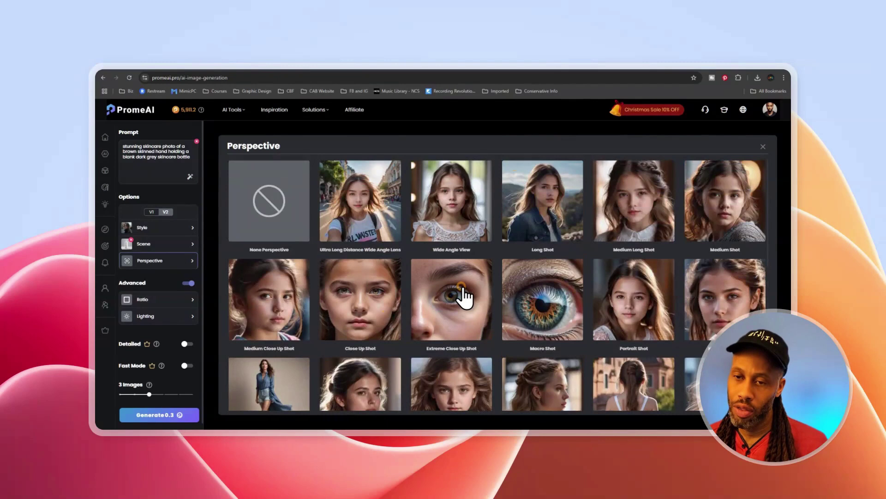
click(164, 260)
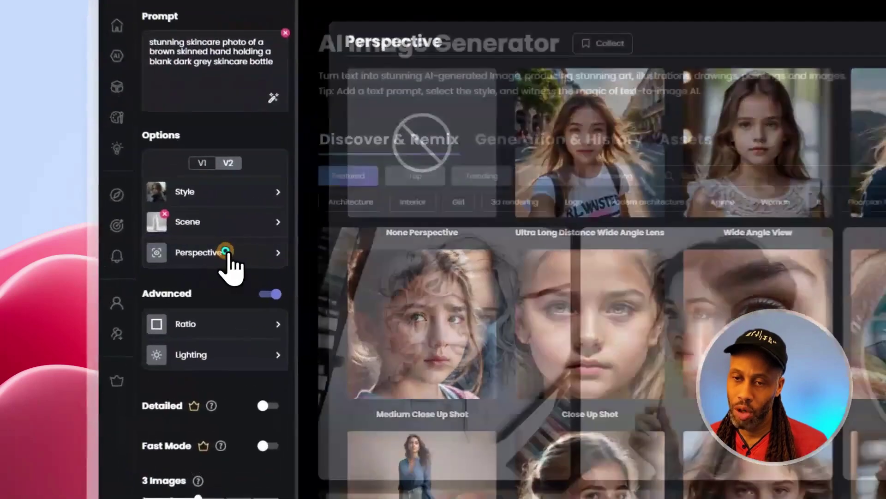
click(159, 300)
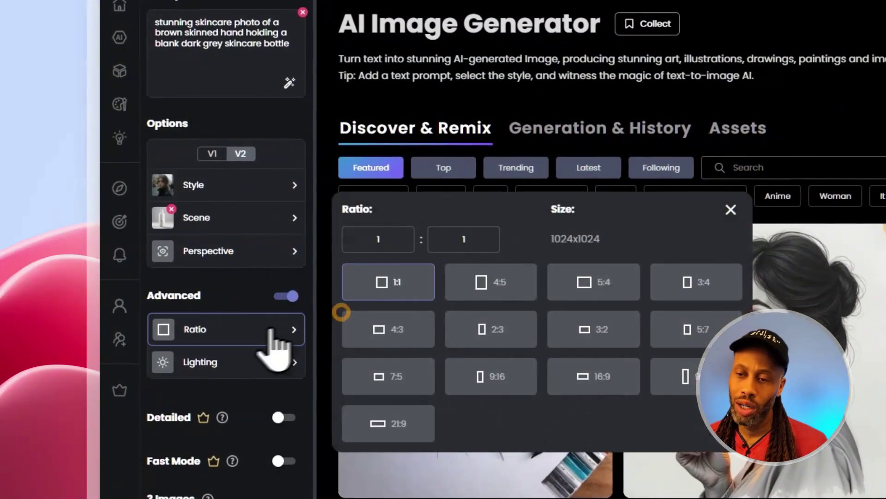
click(251, 327)
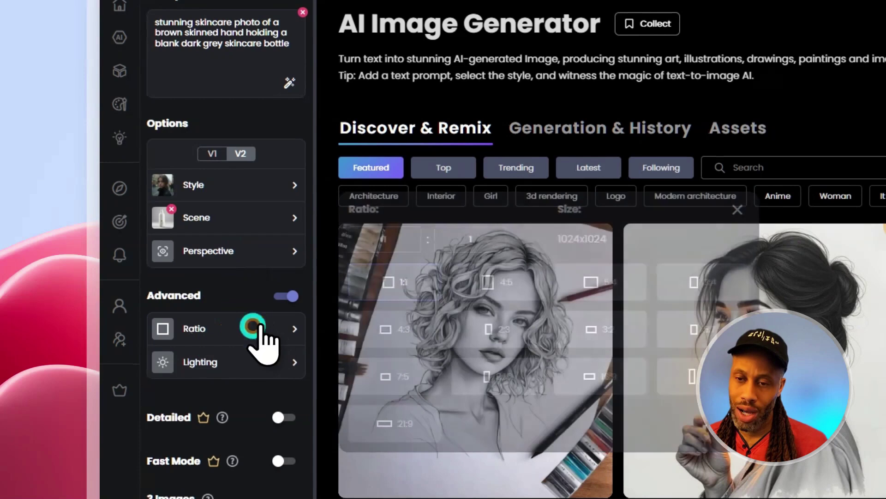
click(210, 369)
click(477, 135)
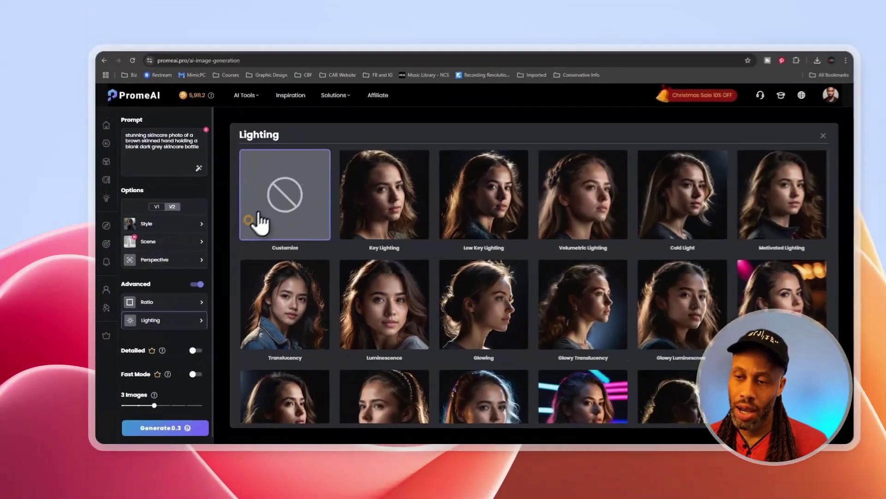
click(232, 480)
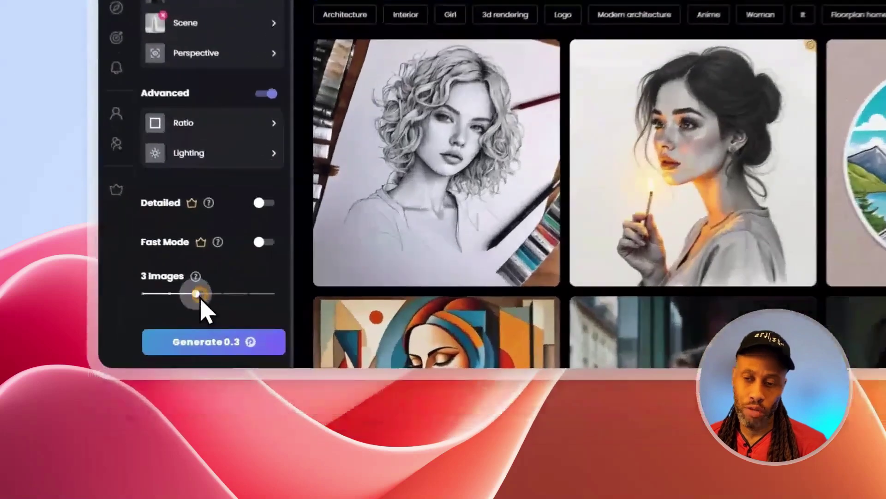
Step: Raise the image count from 3 to 4 and rewrite the prompt as 'product mockup, dark grey lotion bottle'
drag(151, 388, 172, 388)
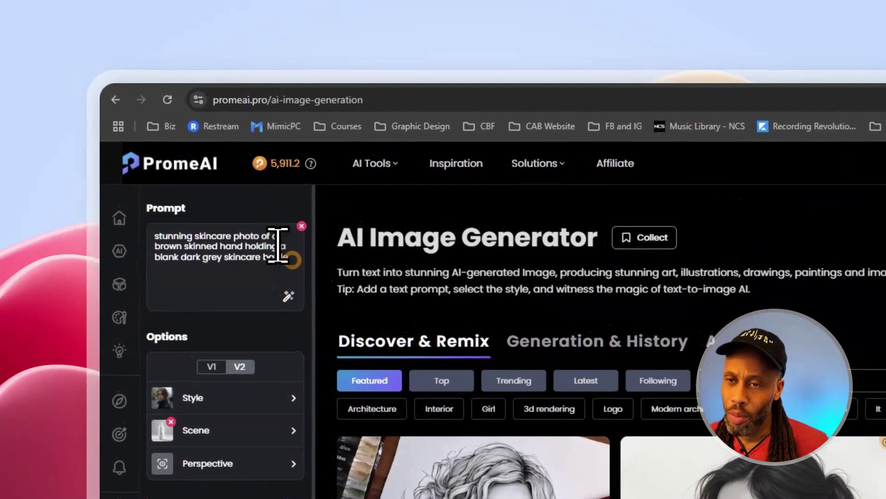
triple_click(184, 144)
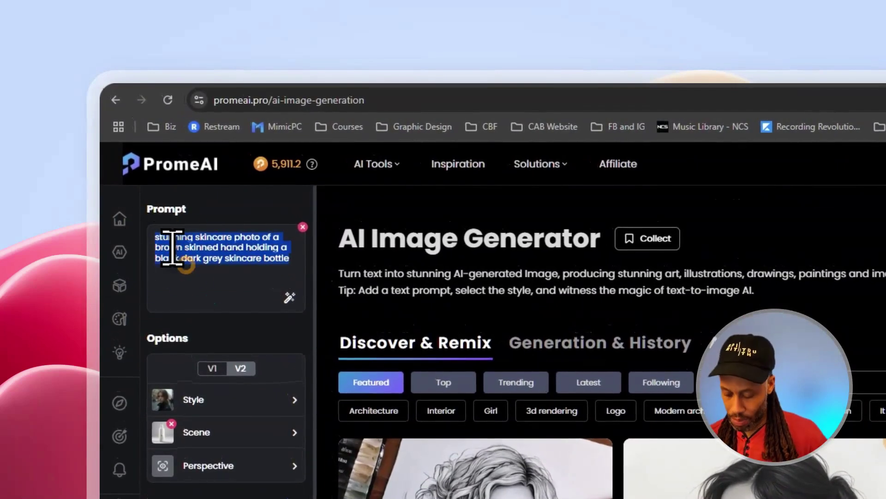
text(product mockup, dark grey lotion)
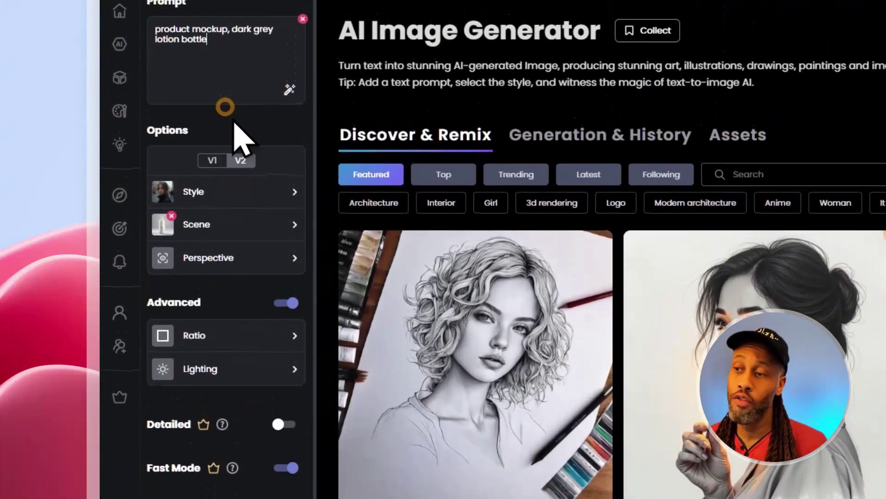
click(214, 63)
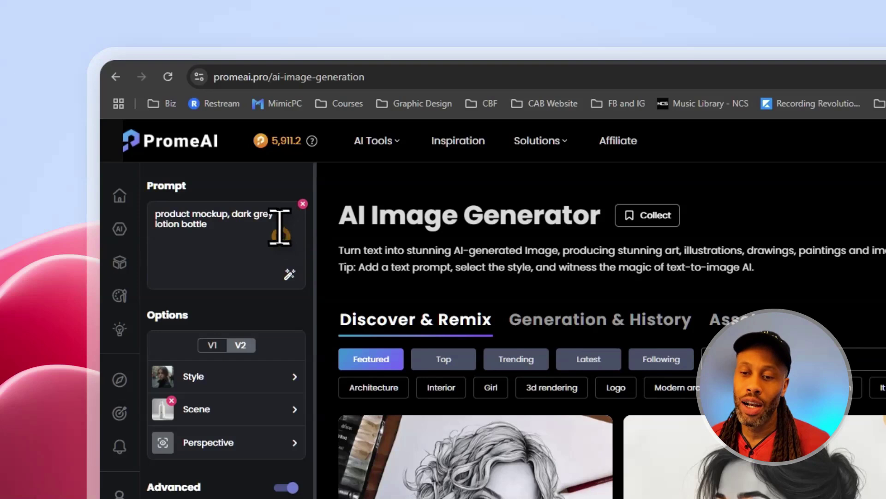
Step: Generate the dark grey lotion bottle images and preview one at full size
click(228, 401)
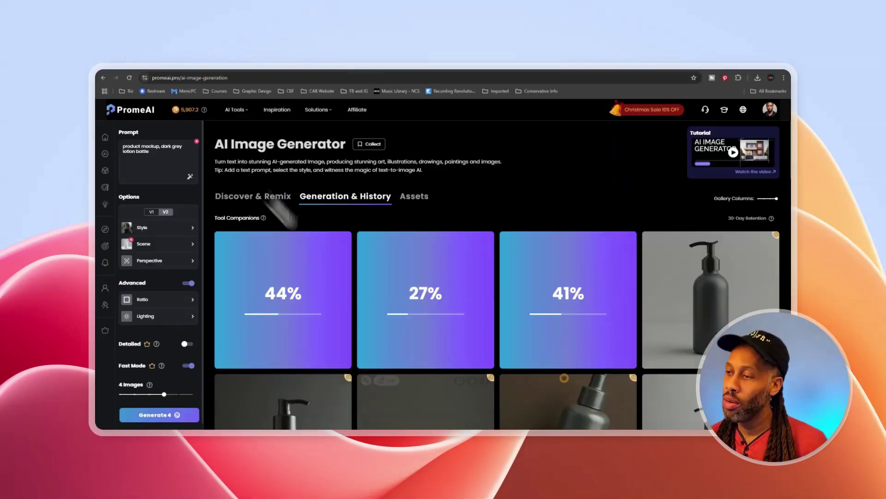
mouse_move(724, 336)
click(629, 263)
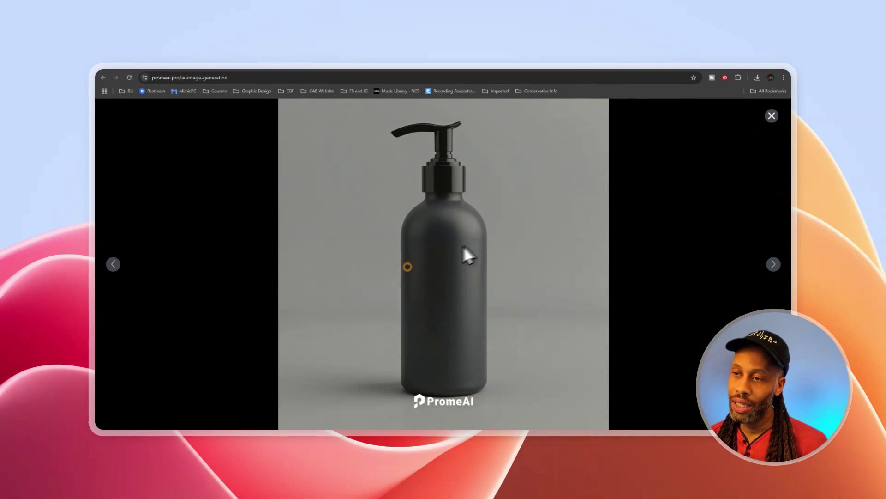
click(771, 116)
Step: Browse through the four generated bottle images in the full-size viewer, then close it
click(313, 303)
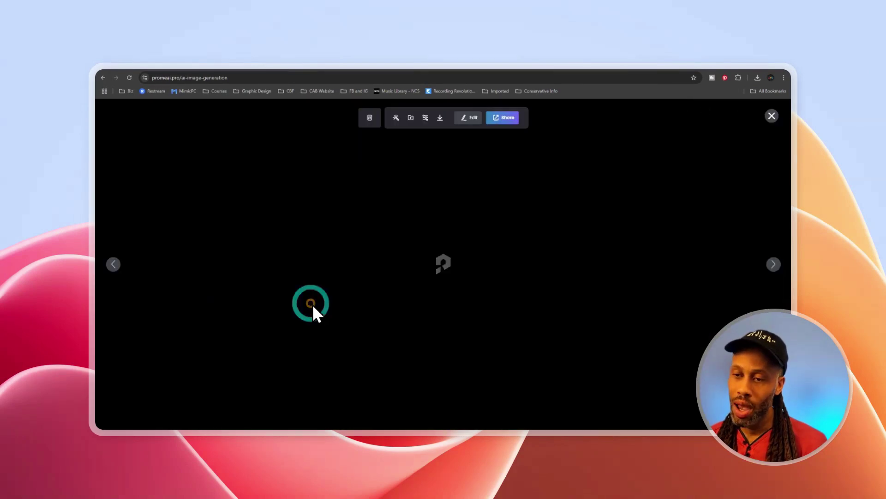
click(774, 264)
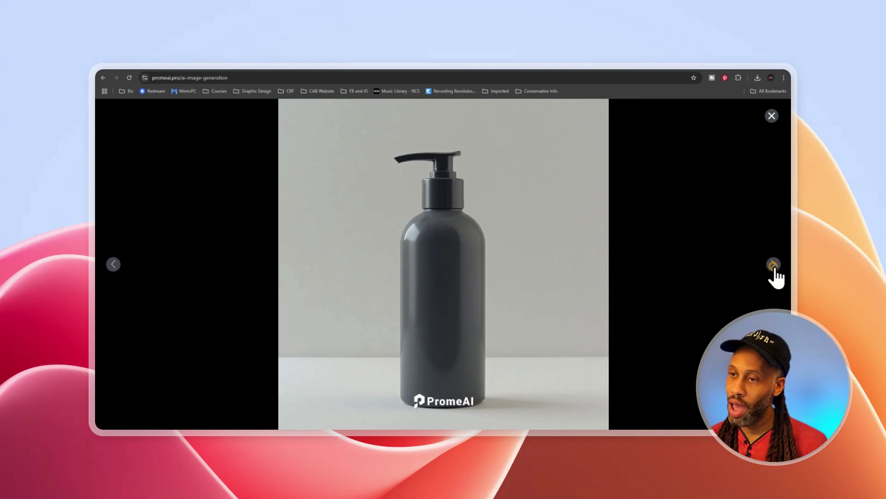
click(774, 264)
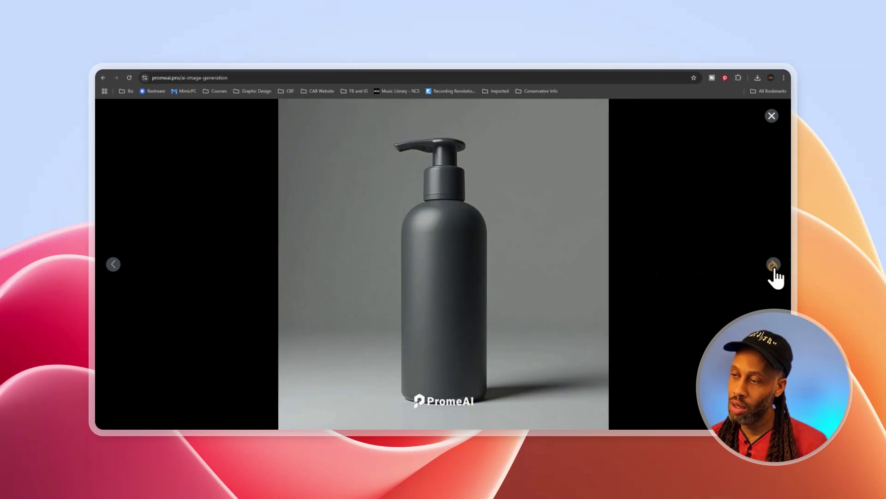
click(774, 265)
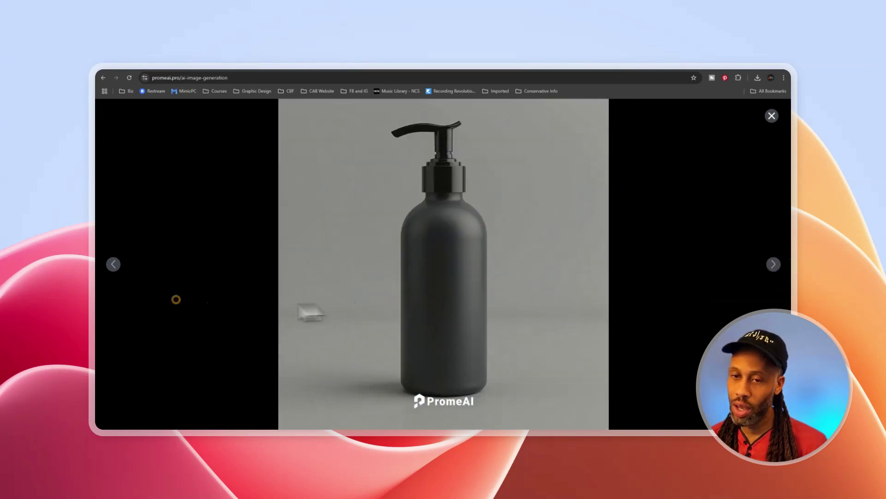
click(113, 265)
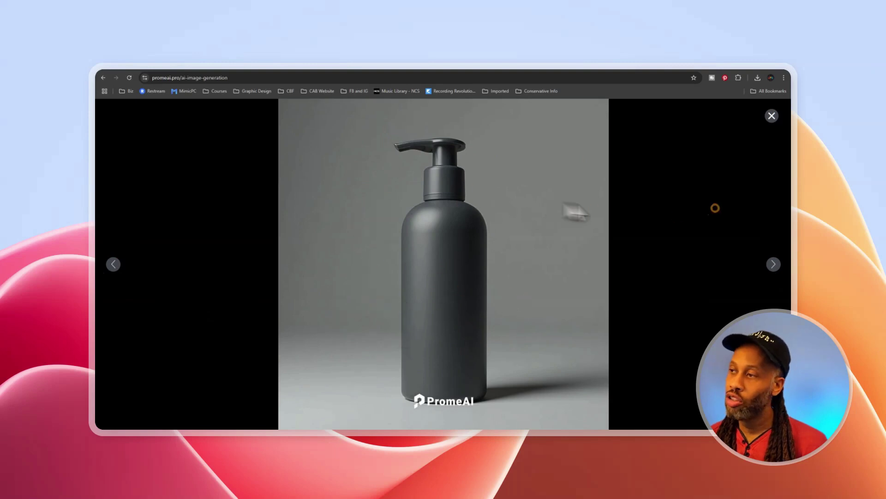
mouse_move(746, 146)
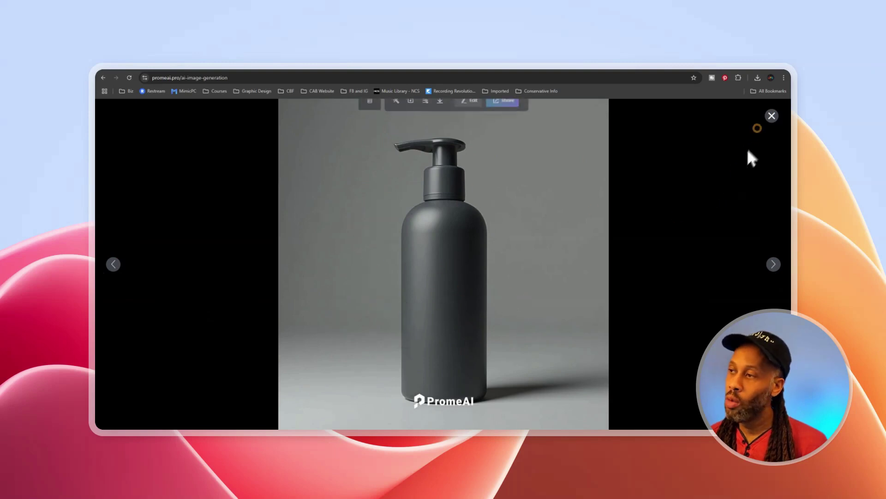
click(772, 116)
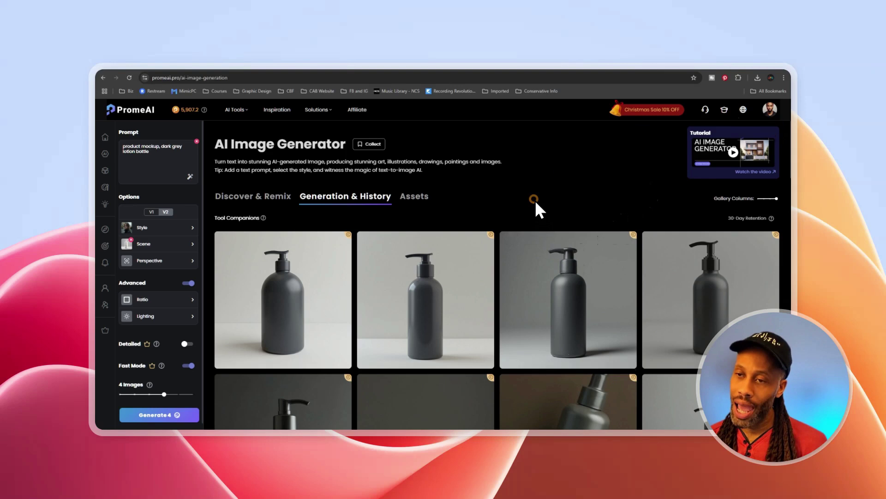
Step: Send the third dark grey bottle image to Background Diffusion through Edit > More
mouse_move(530, 237)
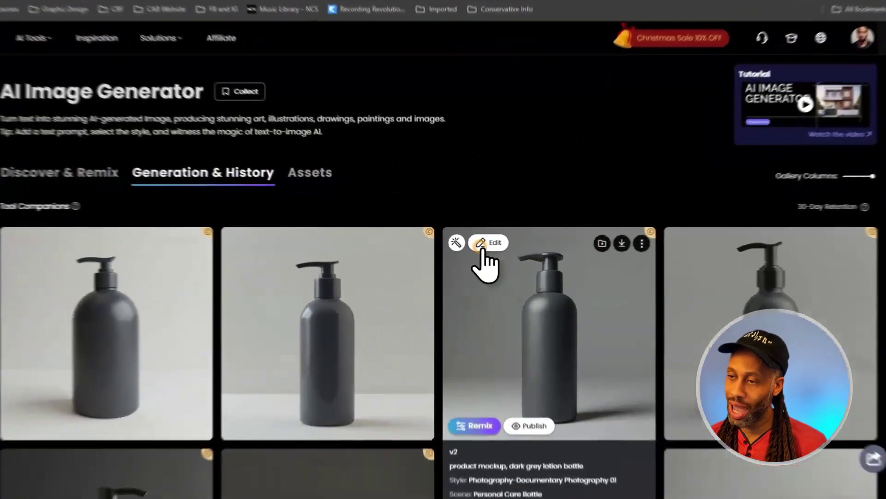
click(481, 251)
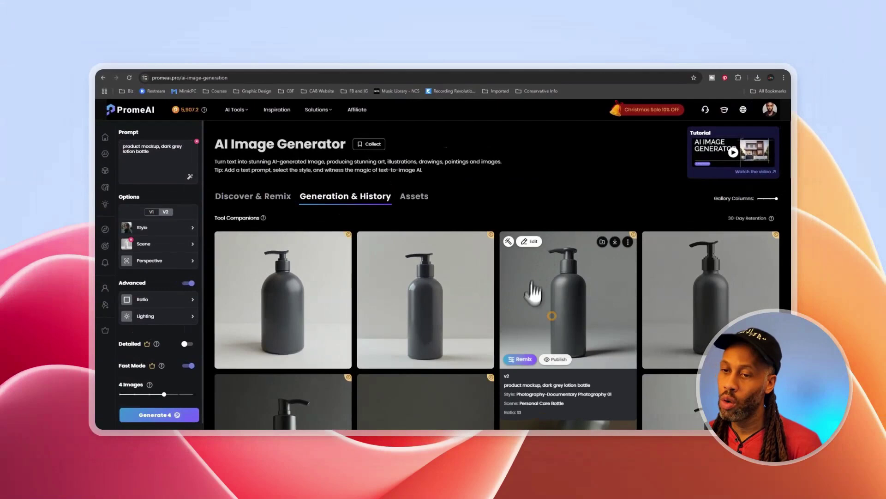
click(531, 242)
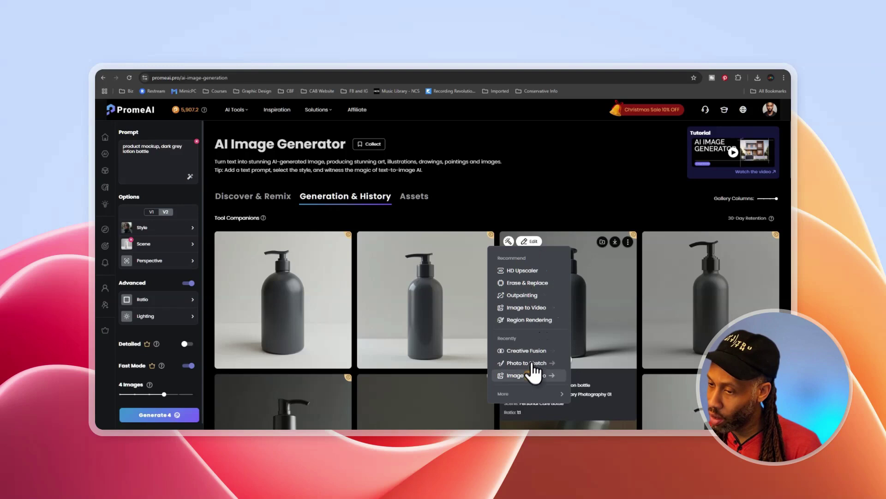
click(534, 392)
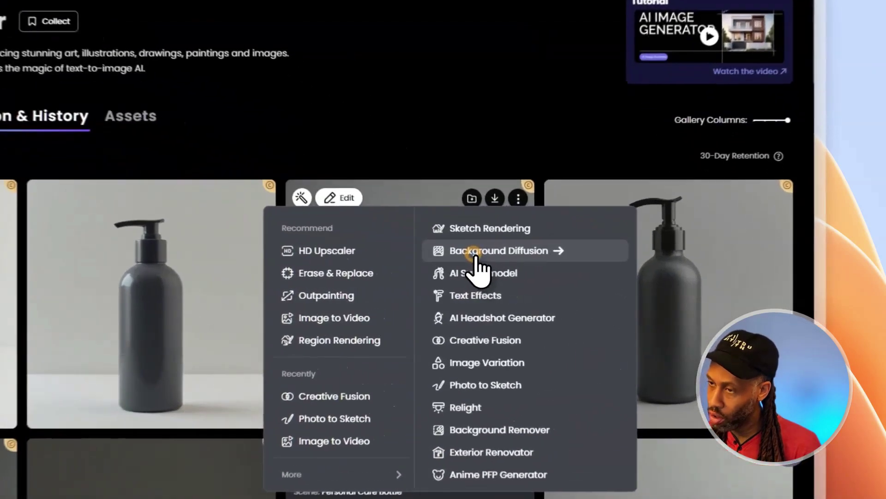
click(605, 272)
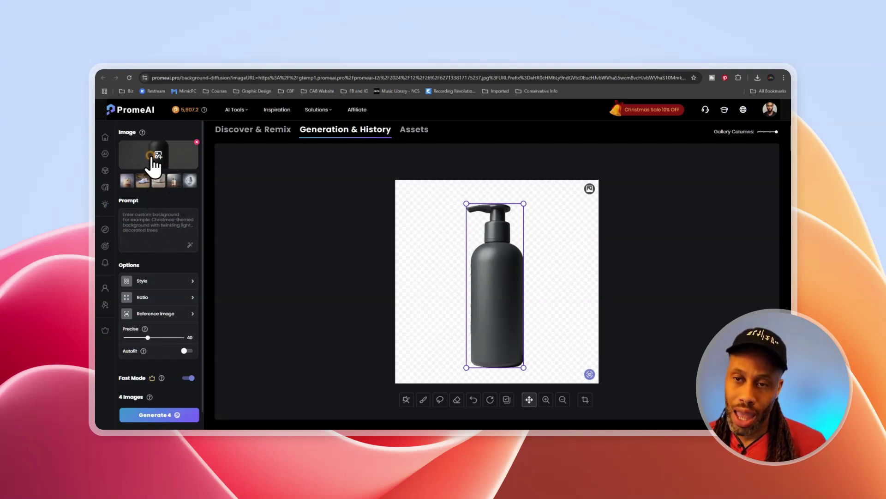
Step: Choose the Lighting and Shadow background style from Pure Color > Small Objects in the style gallery
click(153, 281)
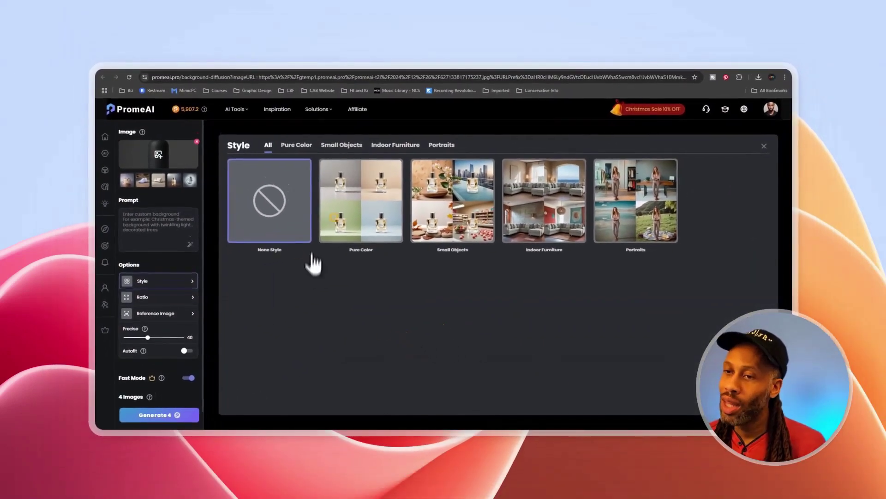
click(370, 236)
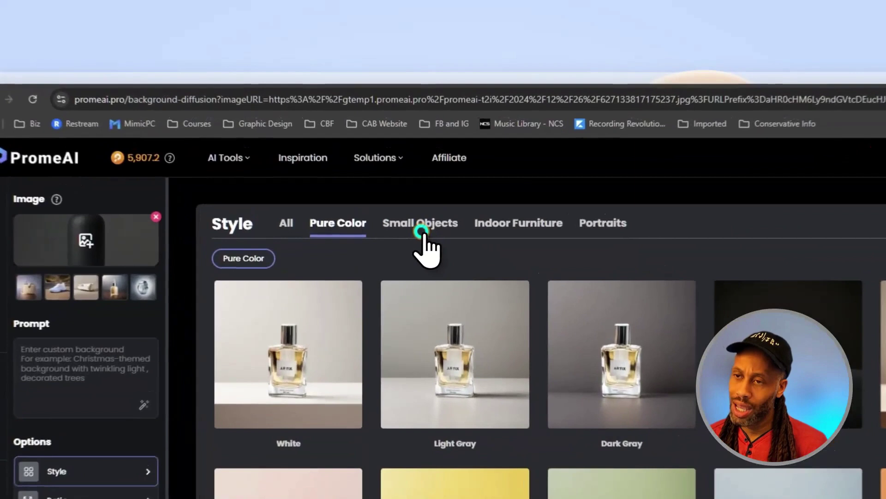
click(343, 146)
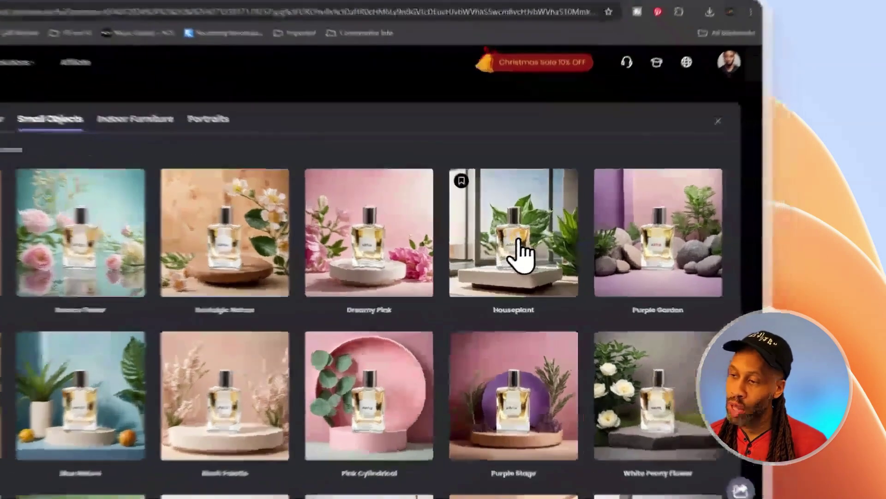
click(636, 222)
scroll(437, 270, down, 3)
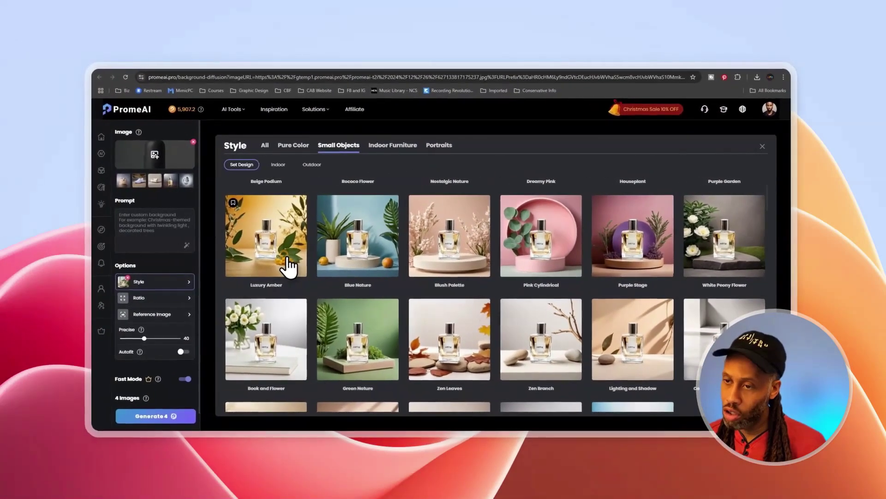
scroll(459, 261, down, 3)
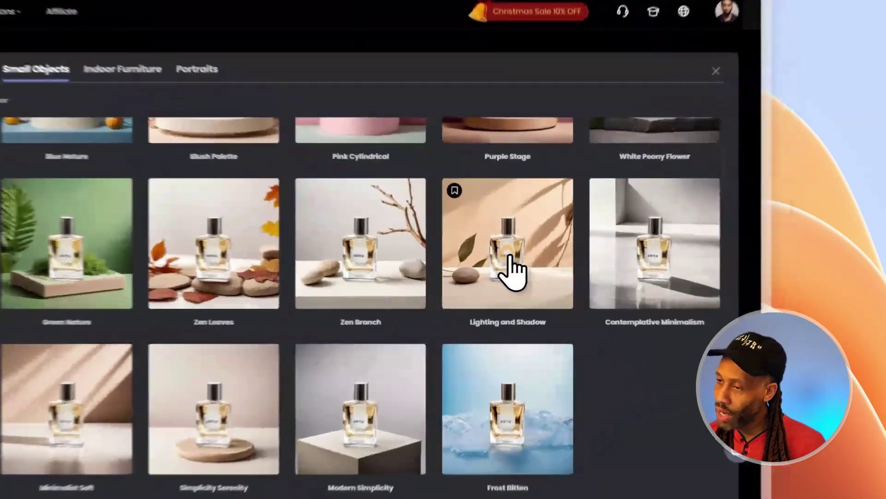
click(635, 267)
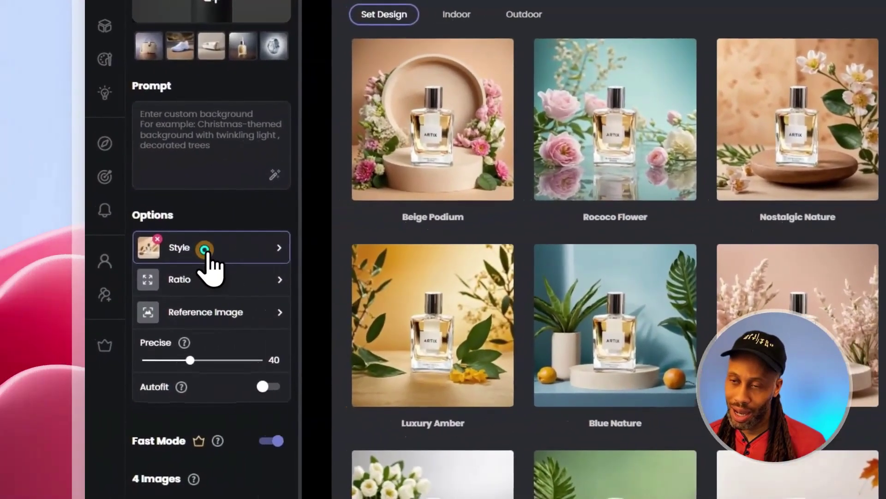
click(218, 249)
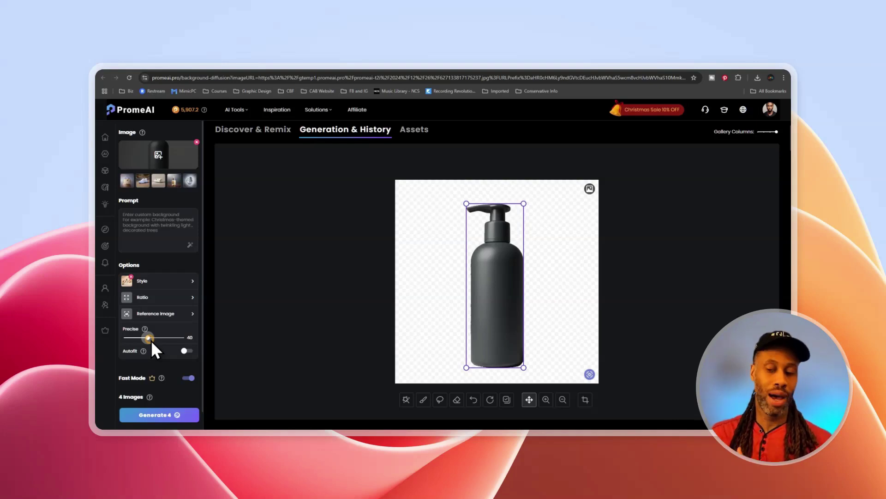
click(190, 313)
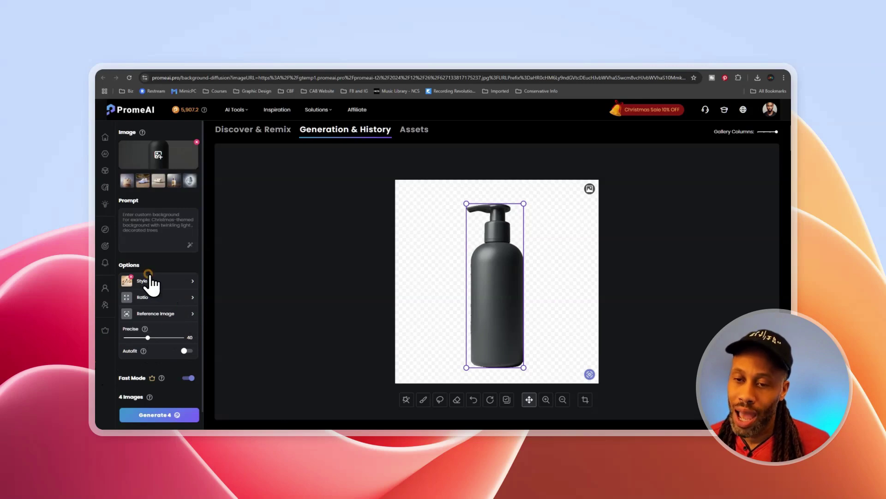
click(161, 210)
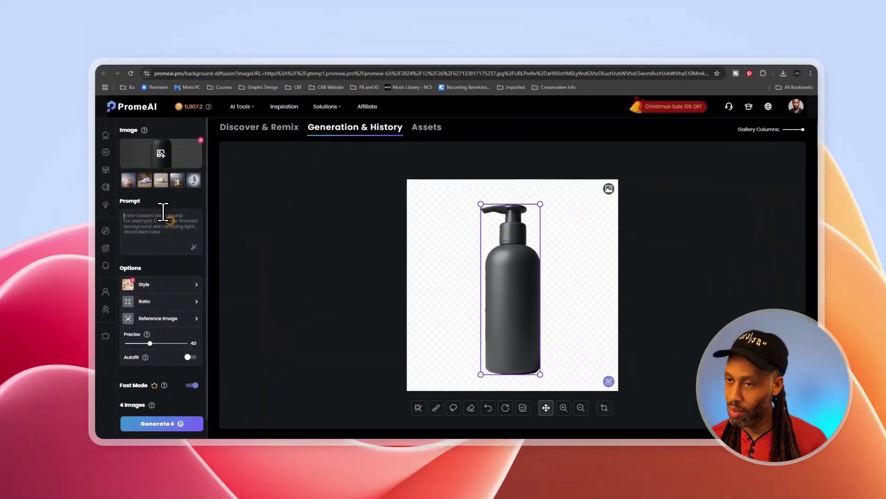
Step: Paste the saved low-light product photography prompt and set the fern bottle image as reference
key(super+v)
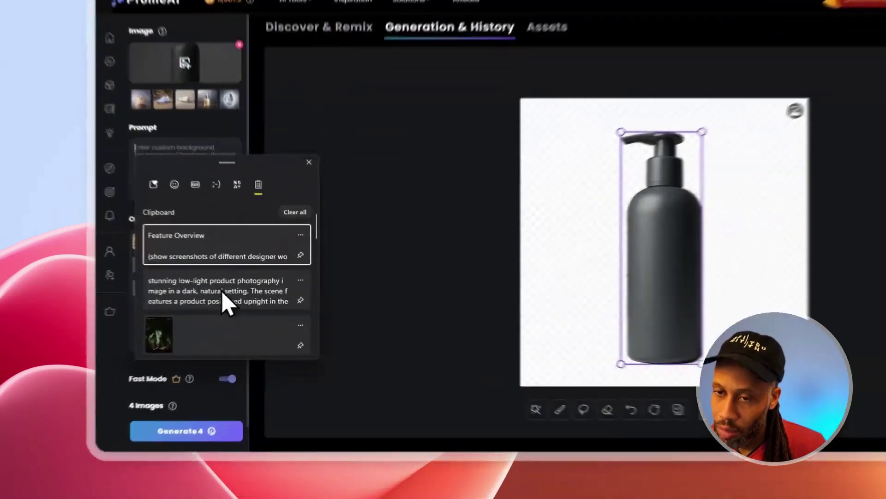
click(161, 316)
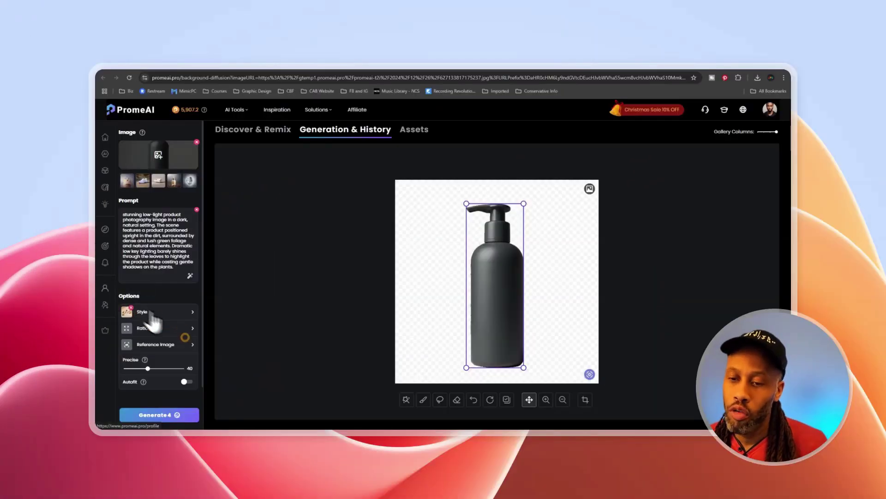
click(162, 342)
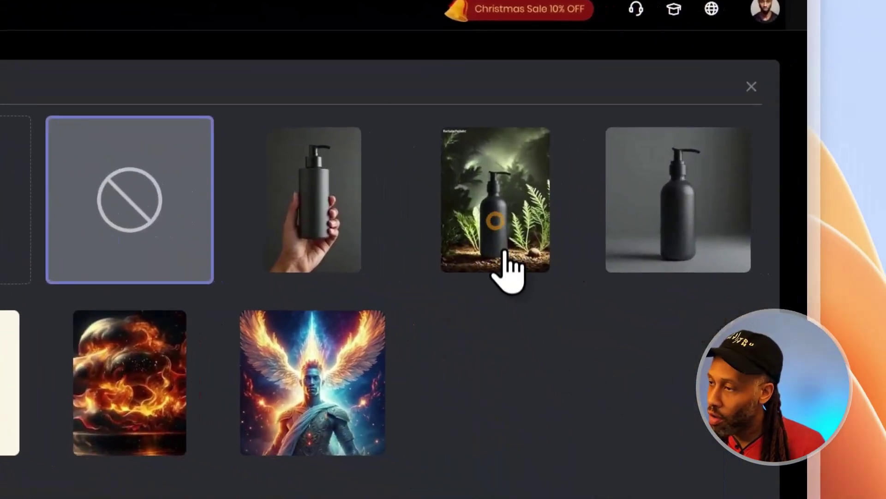
click(495, 222)
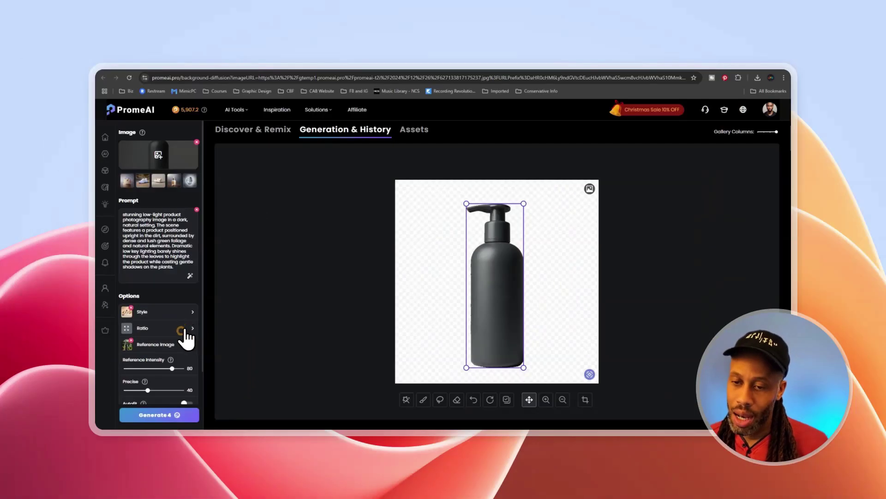
scroll(152, 415, down, 3)
Step: Generate four fern-scene bottle images, preview the first, then open a misty fern result full-size
click(166, 414)
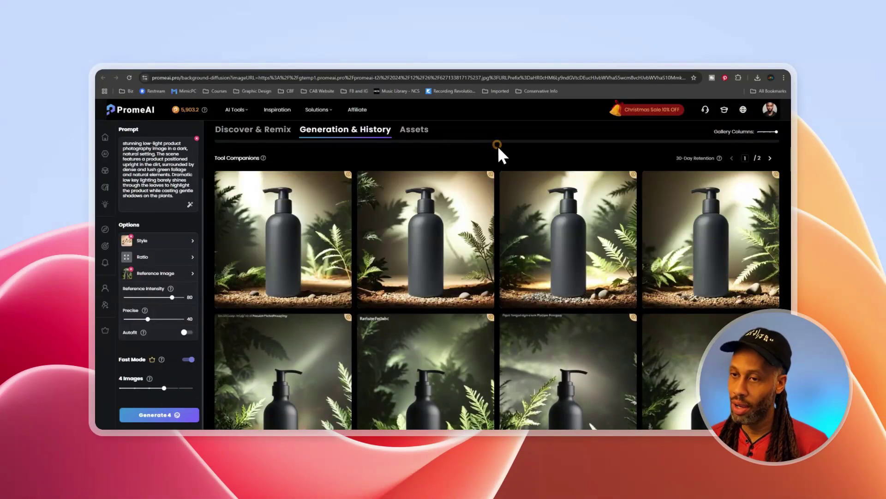
mouse_move(318, 197)
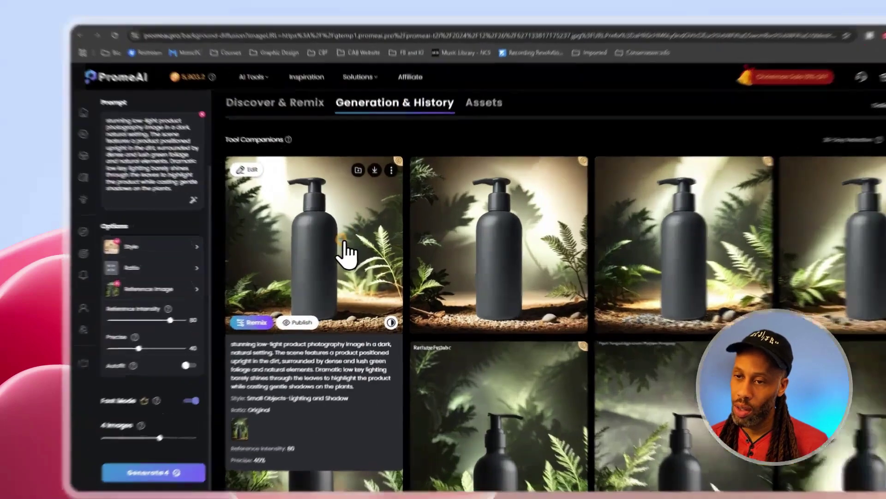
click(318, 238)
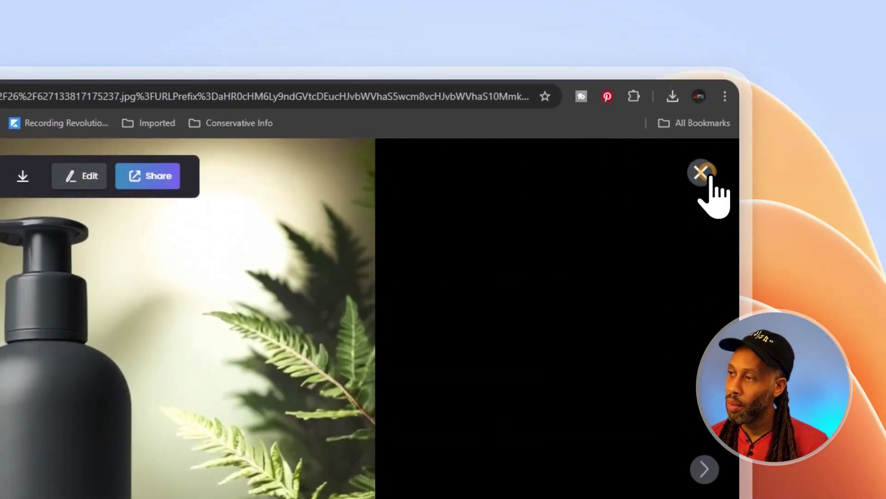
click(704, 174)
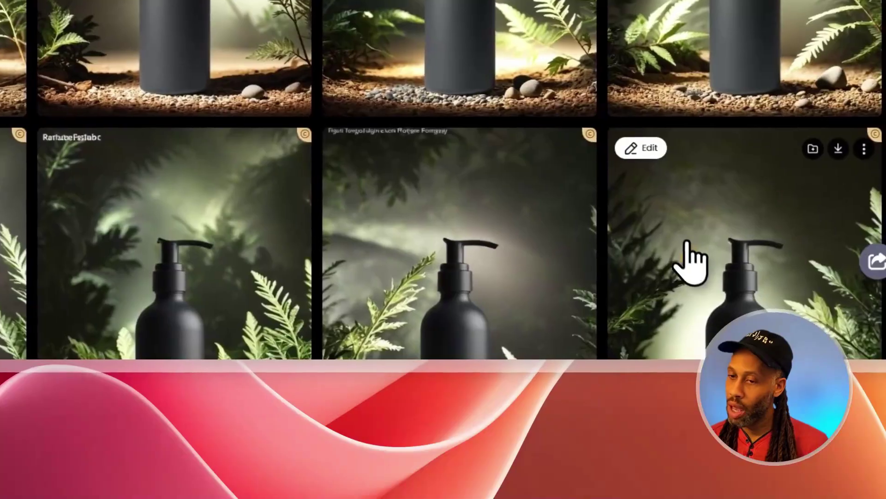
click(687, 241)
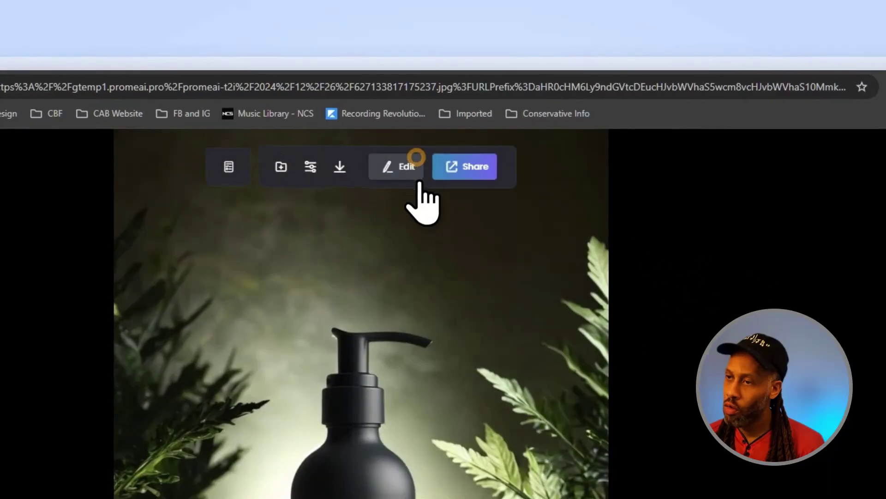
Step: Upscale the misty fern image in HD Upscaler using the pasted low-light prompt and Natural template
mouse_move(467, 118)
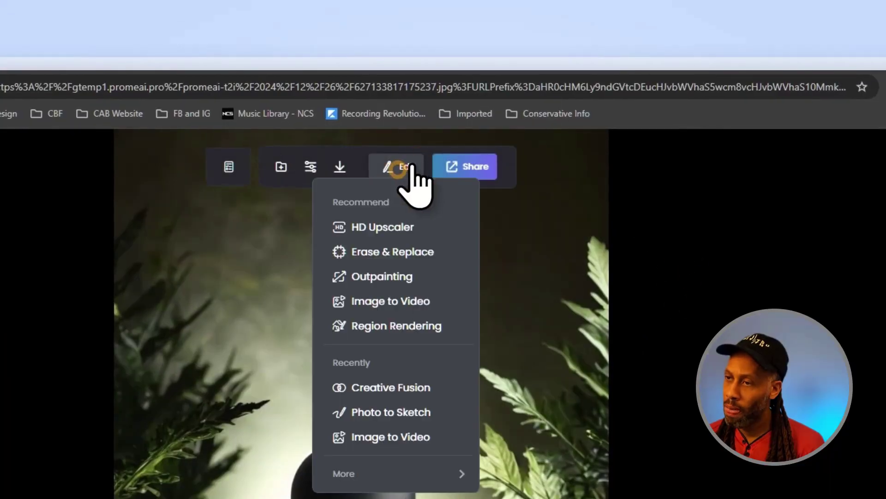
click(398, 227)
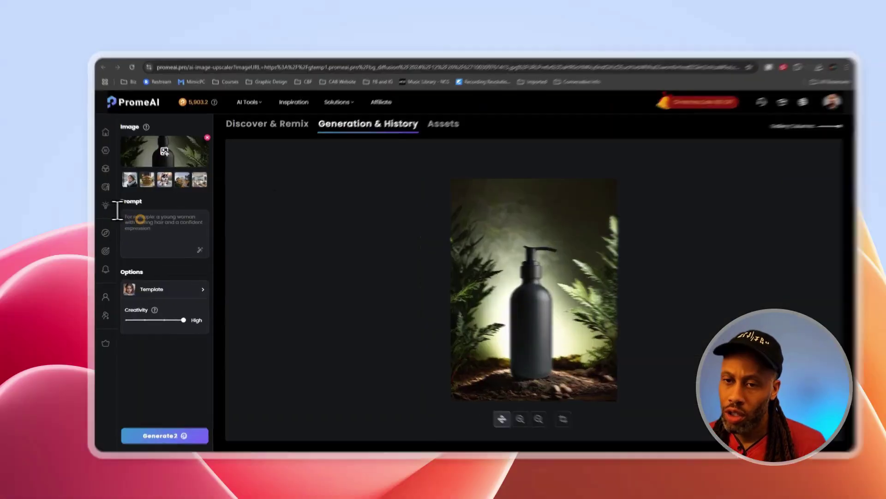
click(198, 247)
key(super+v)
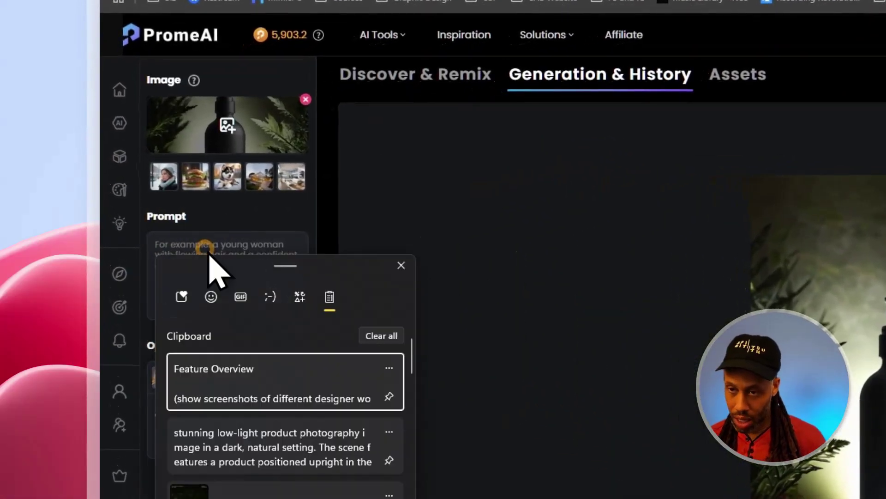
click(208, 450)
click(250, 256)
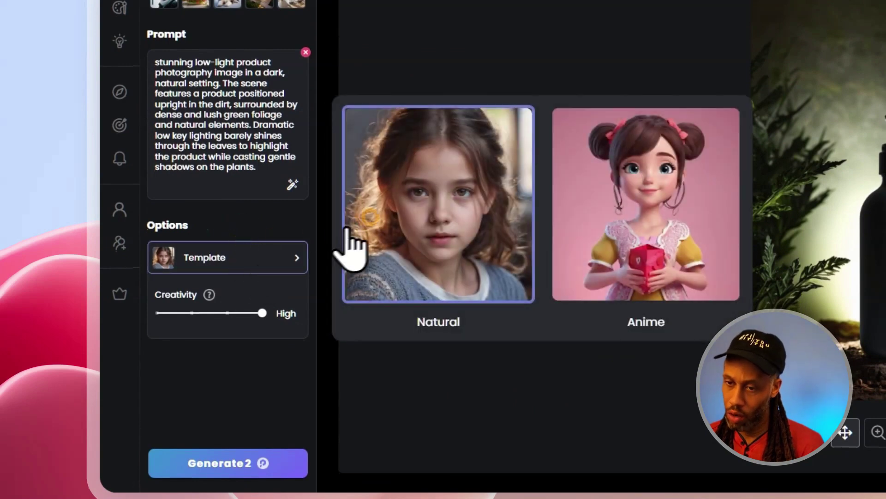
click(223, 264)
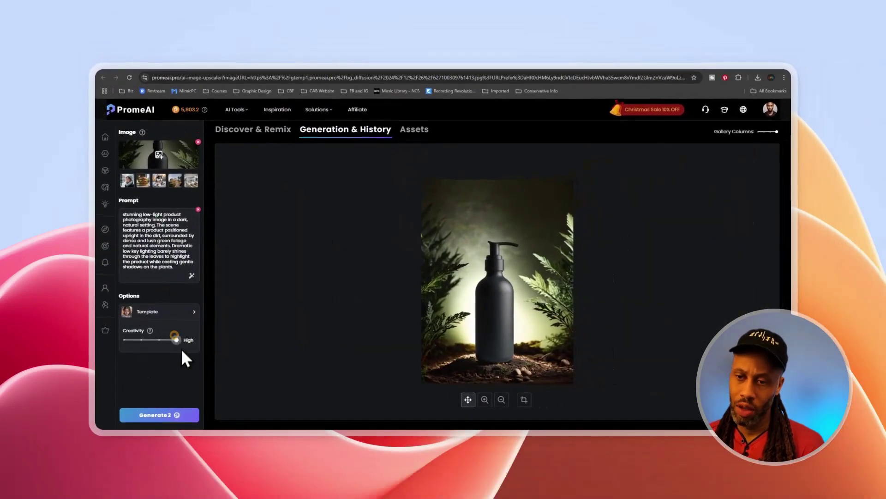
click(154, 413)
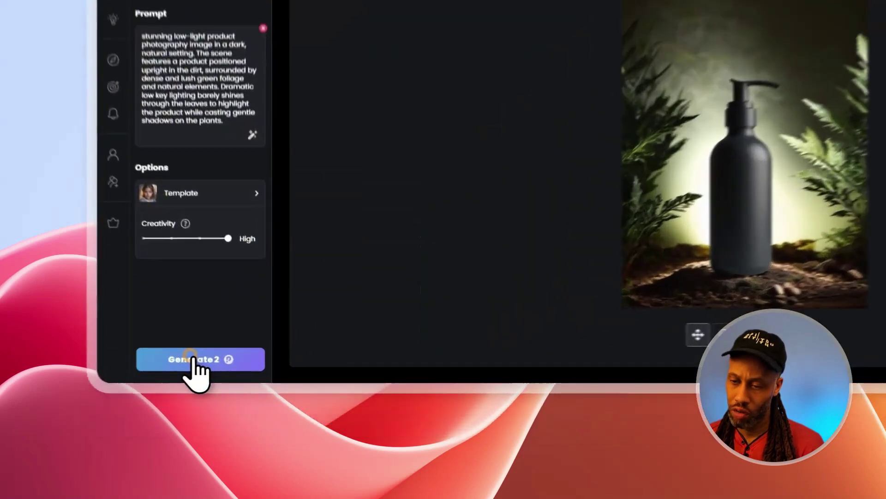
Step: Open the upscaled fern bottle image and compare it with the original using the Before/After slider
click(439, 248)
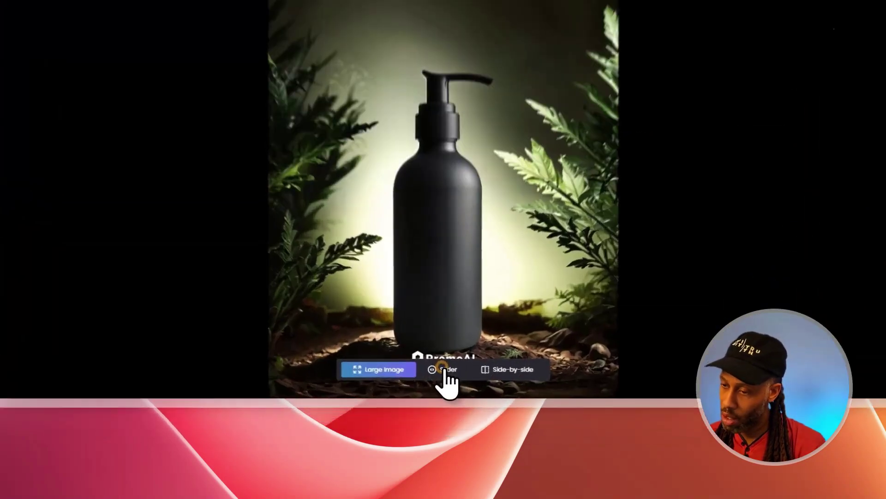
click(442, 407)
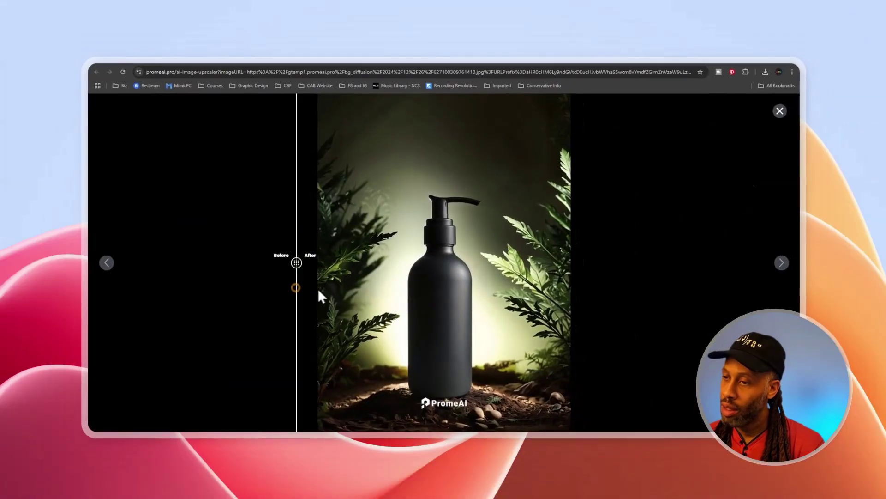
drag(295, 287, 316, 288)
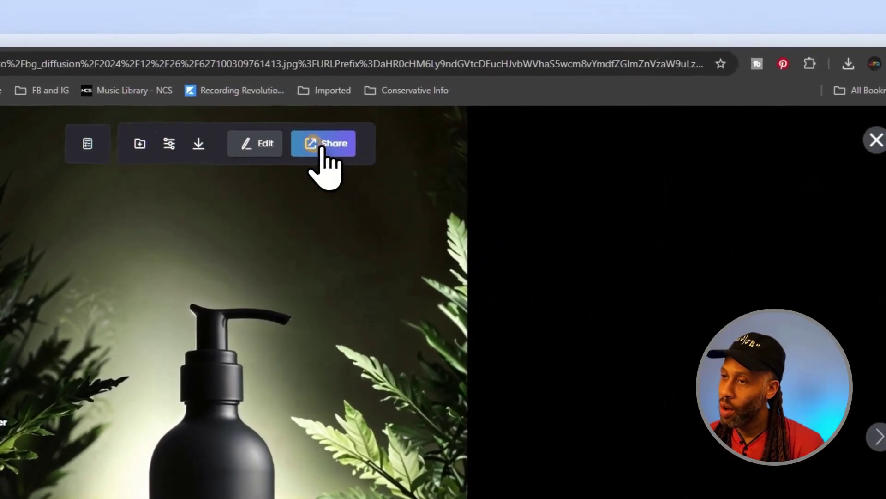
Step: Check the available download sizes, then return to the Generation & History gallery
click(305, 43)
click(408, 120)
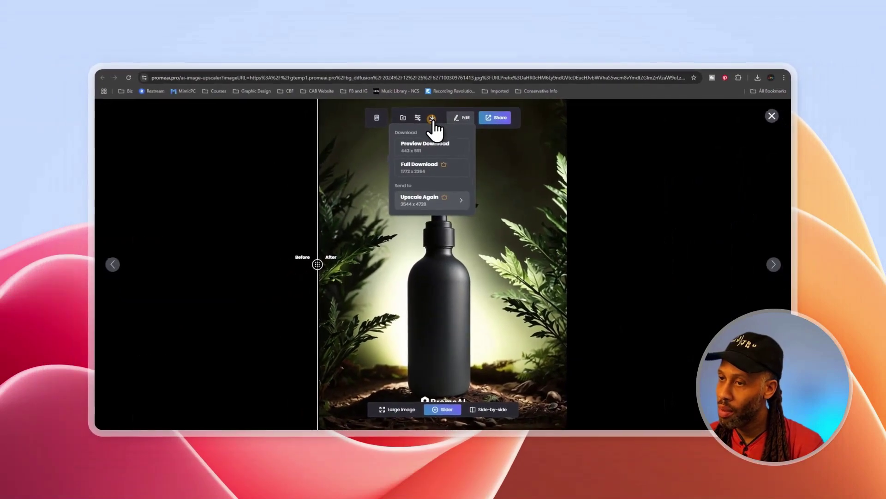
click(434, 169)
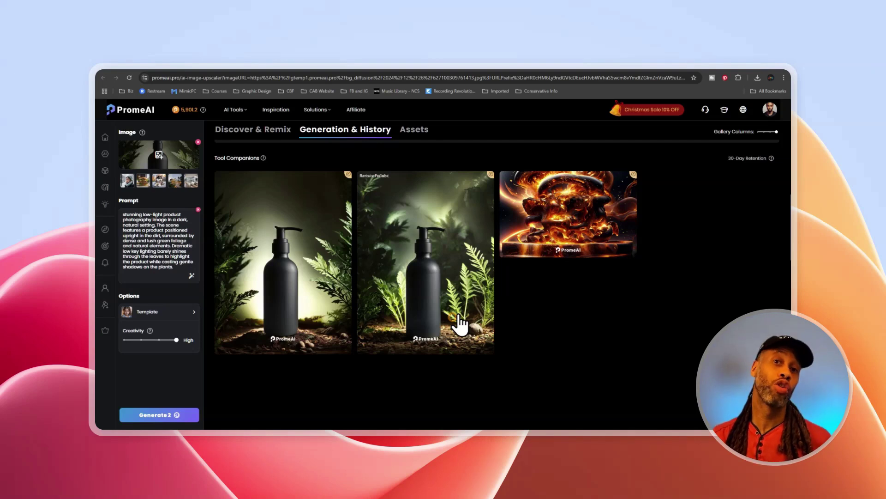
Step: Load the Pexels home page in a new browser tab
key(ctrl+t)
click(376, 83)
text(pexe)
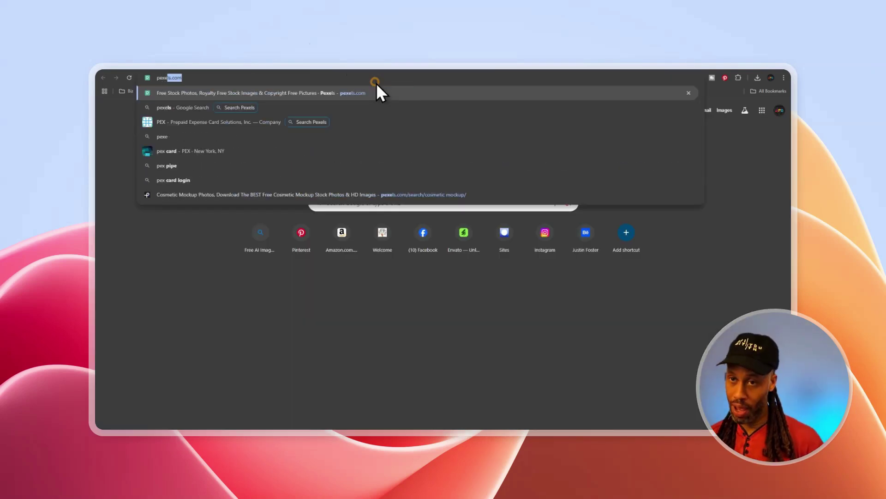
text(l)
key(Return)
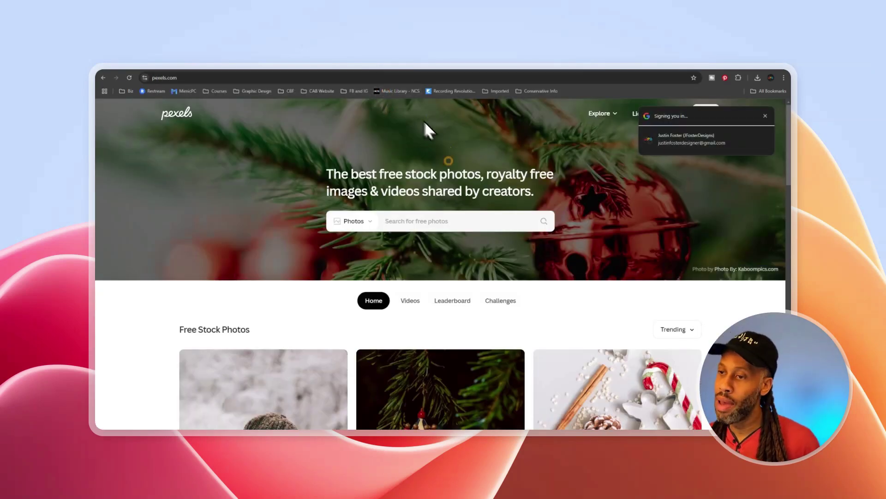
Step: Search 'Cosmetic Mockup' and download the oil dropper bottle on green leaf photo for free
click(429, 221)
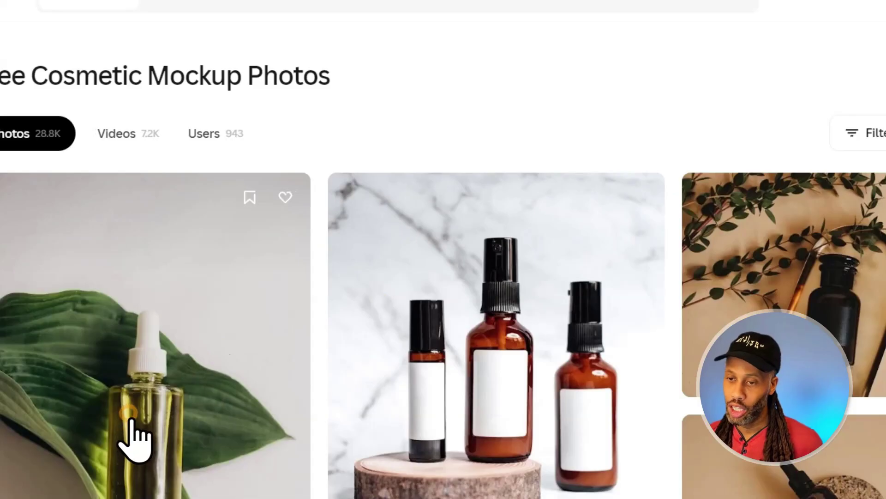
scroll(131, 426, down, 3)
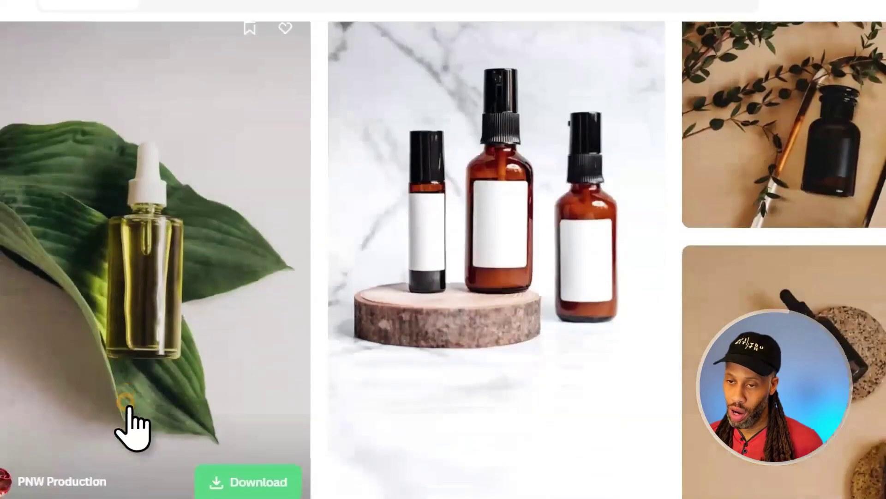
scroll(130, 425, up, 3)
click(132, 422)
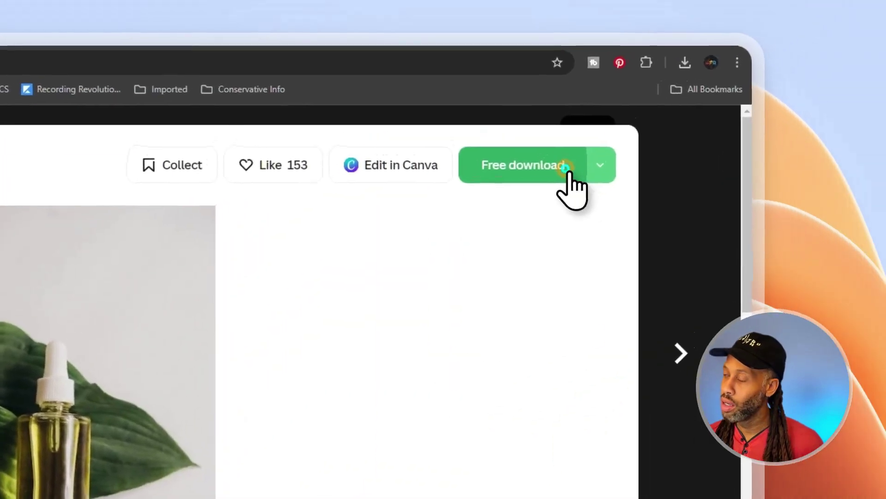
click(554, 180)
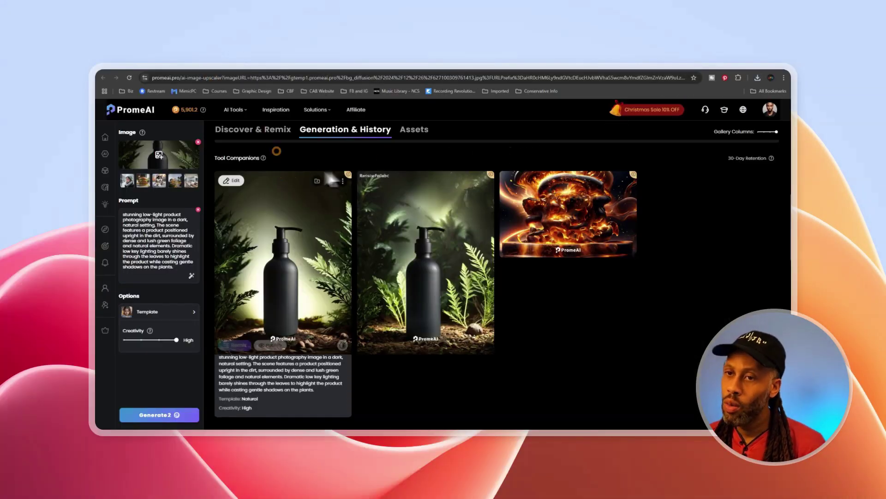
Step: Open Erase & Replace and choose the green Fresh bottle as the object to insert
click(241, 114)
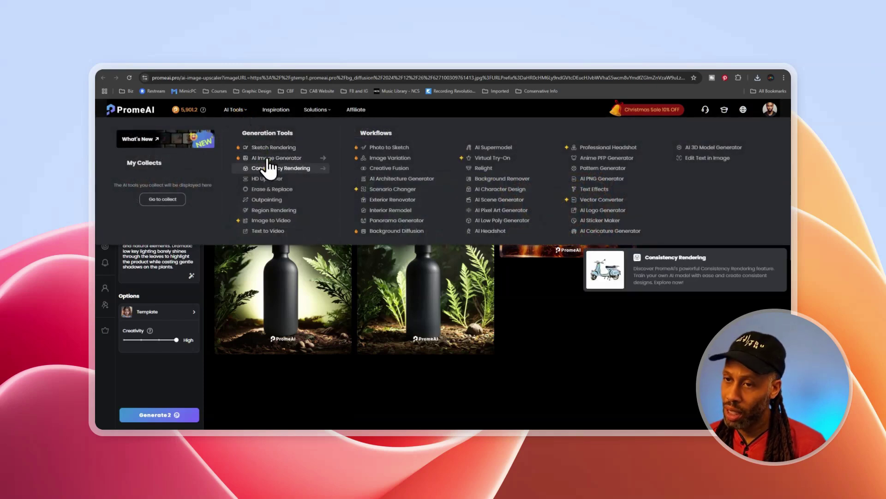
click(272, 190)
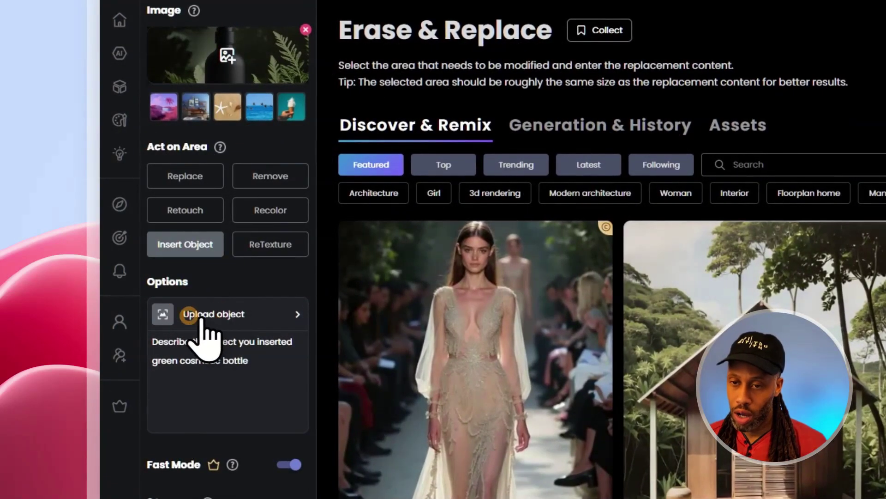
click(227, 323)
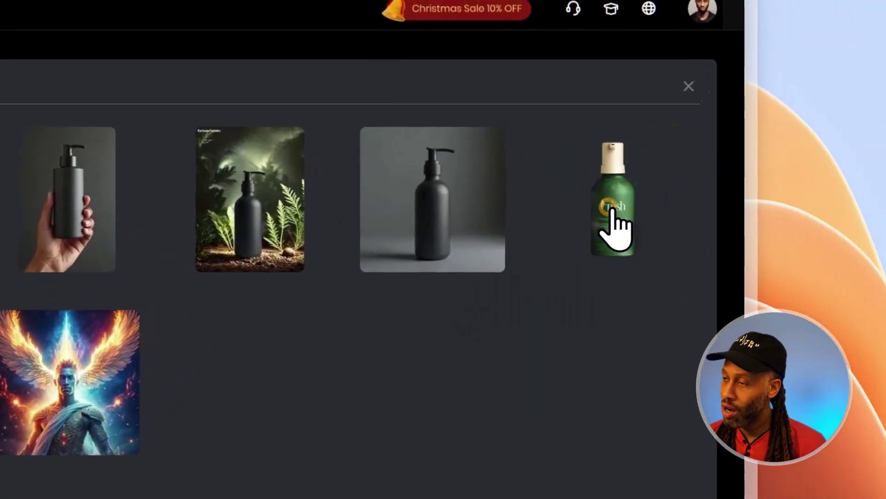
click(680, 135)
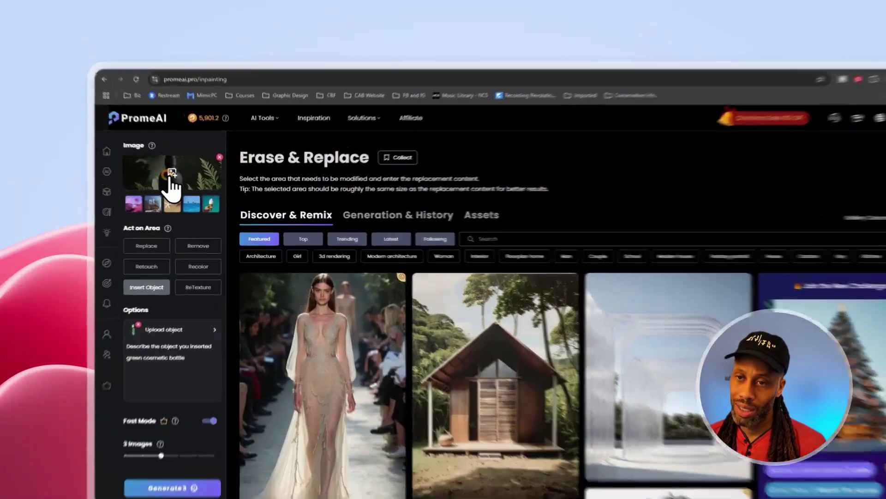
Step: Upload the downloaded Pexels photo from the computer as the base image
click(170, 179)
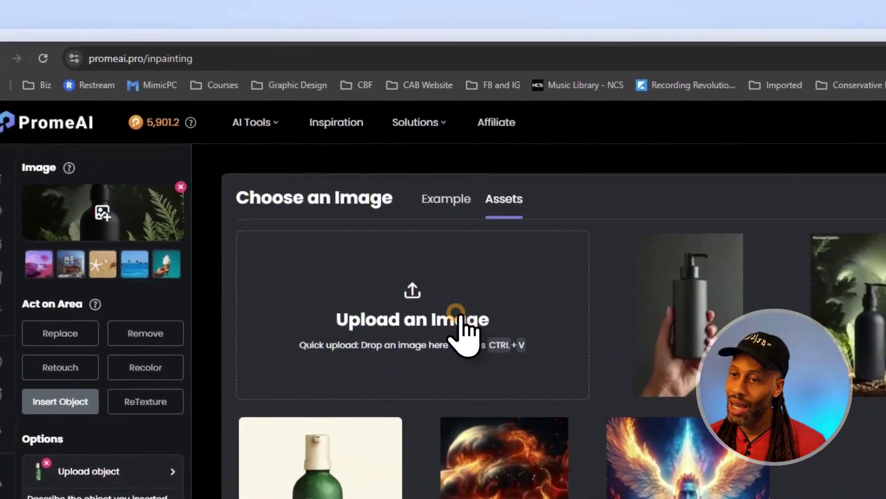
click(502, 318)
scroll(480, 401, up, 5)
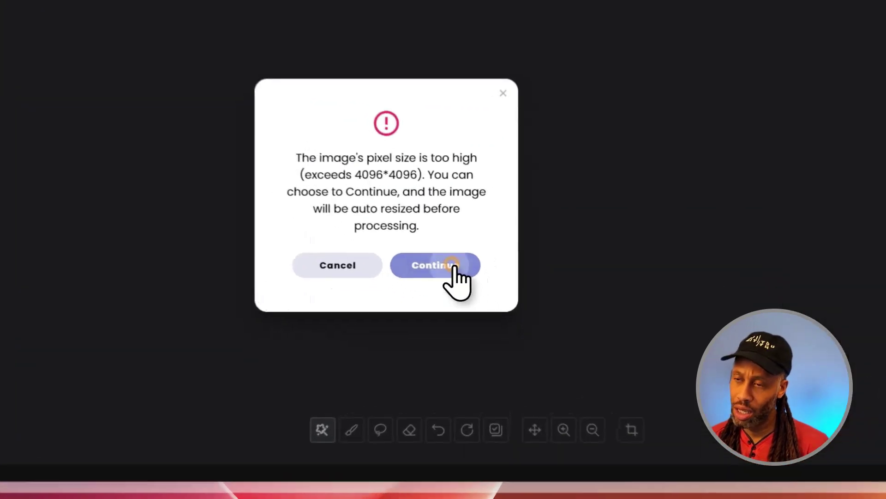
Step: Accept the auto-resize and smart-select the whole oil bottle, including base and dropper, with 4 images
click(480, 305)
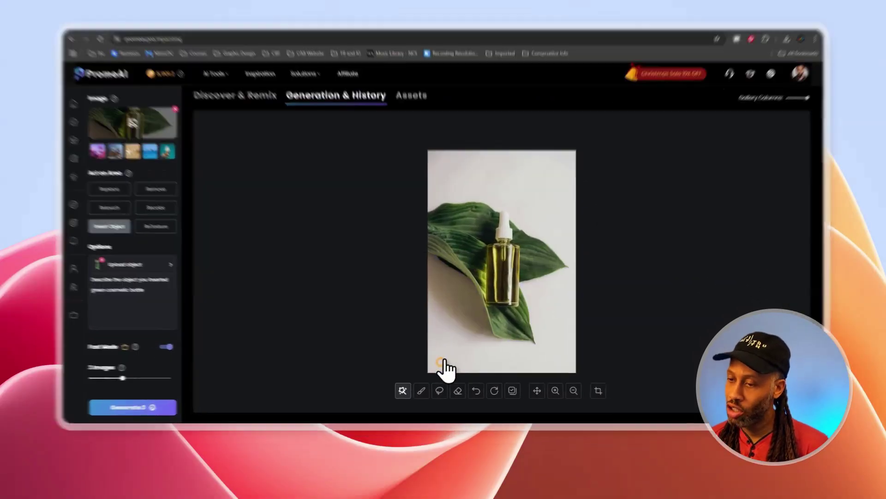
click(431, 370)
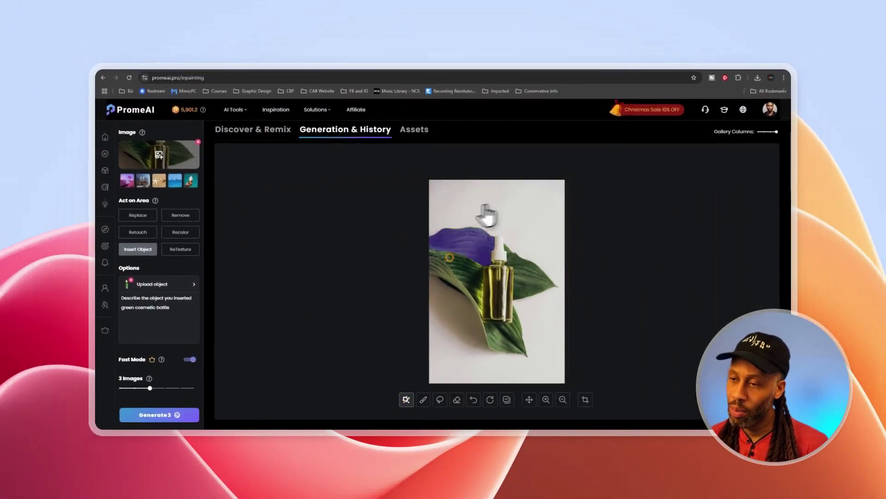
click(483, 241)
click(503, 303)
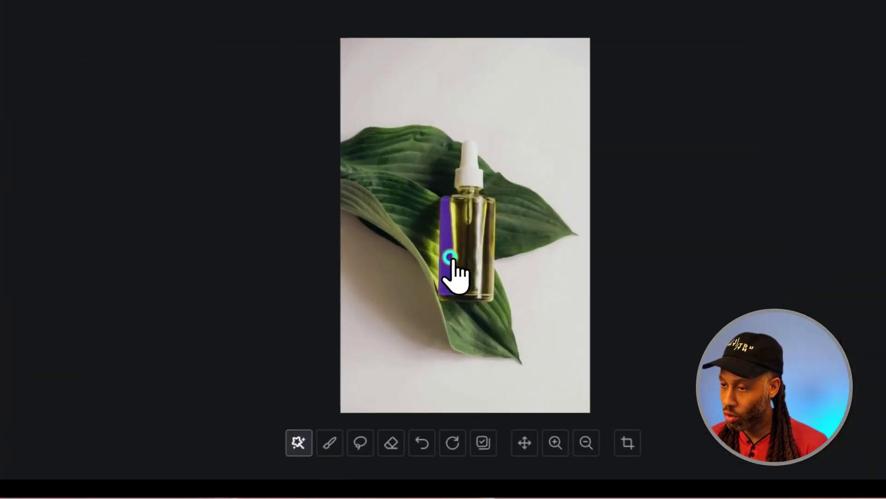
click(508, 314)
click(470, 290)
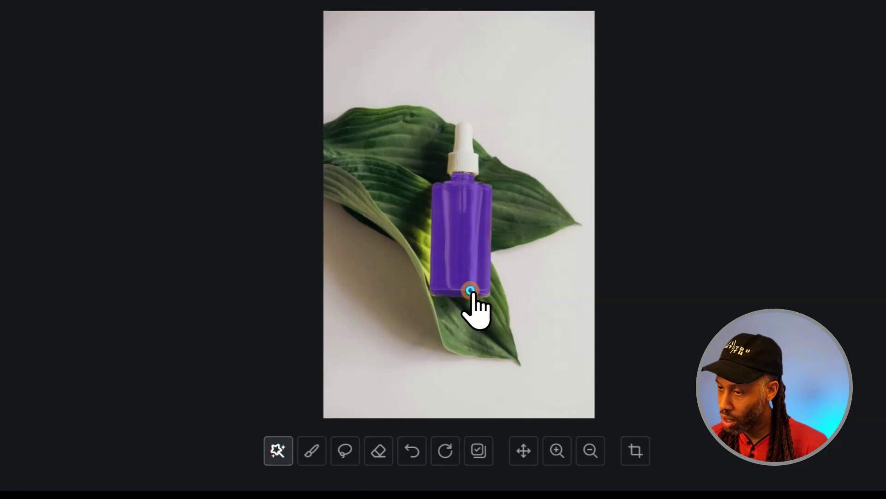
click(464, 159)
click(705, 203)
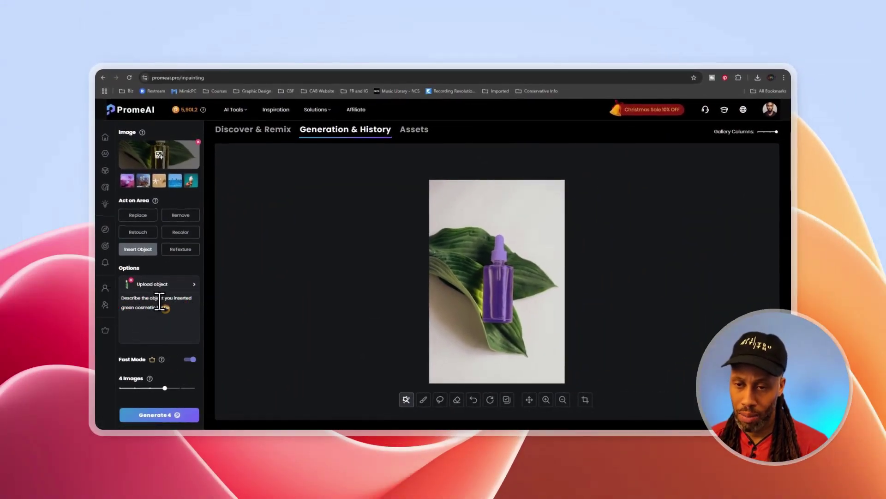
Step: Generate 4 green Fresh bottle replacements, preview the variants, and keep the preferred one
click(169, 415)
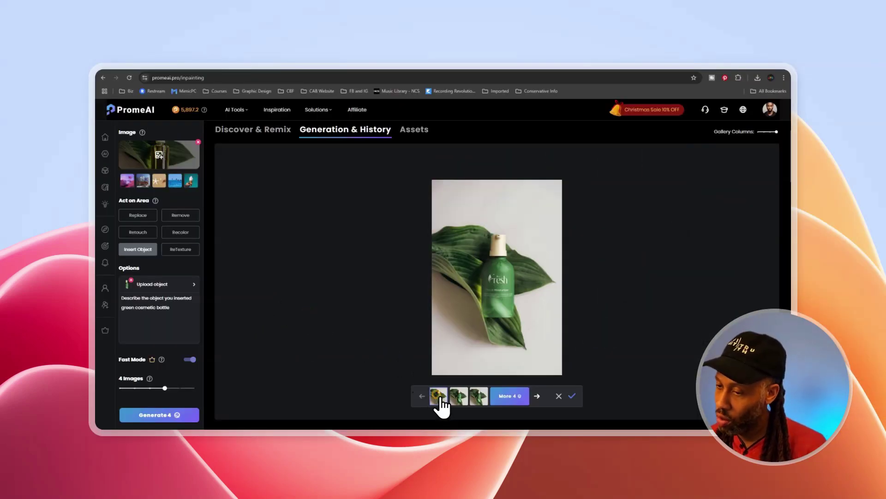
click(459, 396)
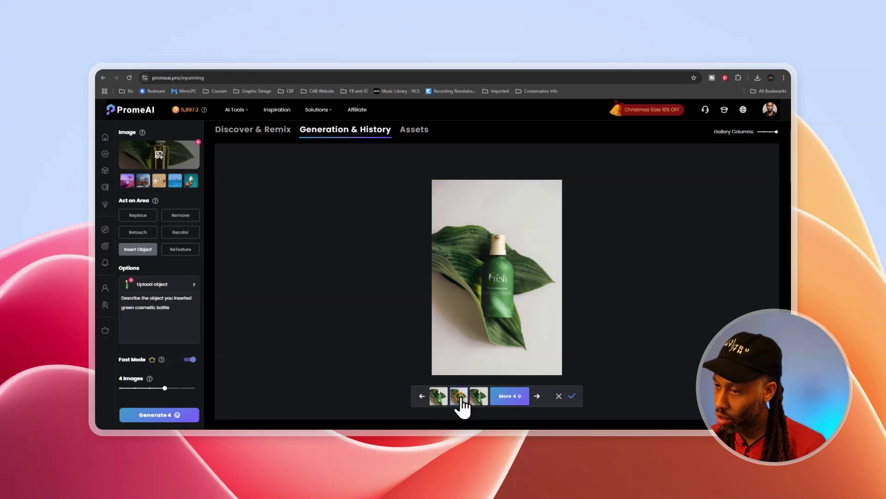
click(477, 399)
click(537, 396)
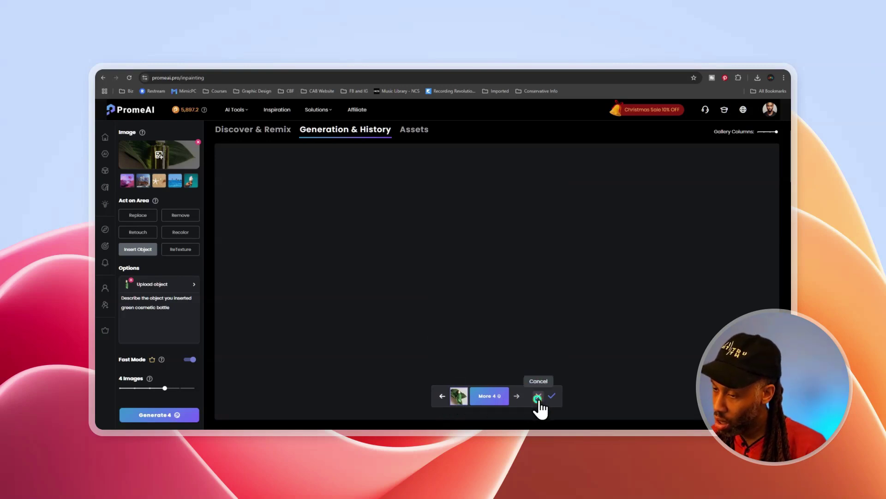
click(458, 397)
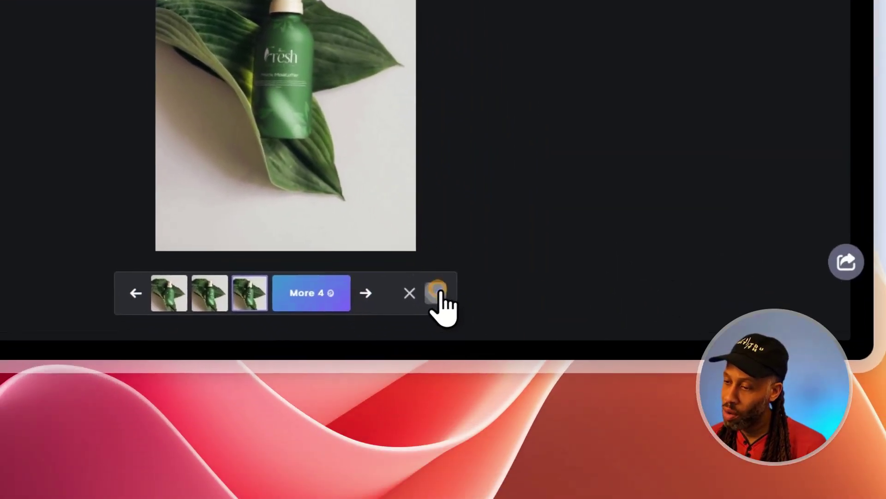
click(561, 460)
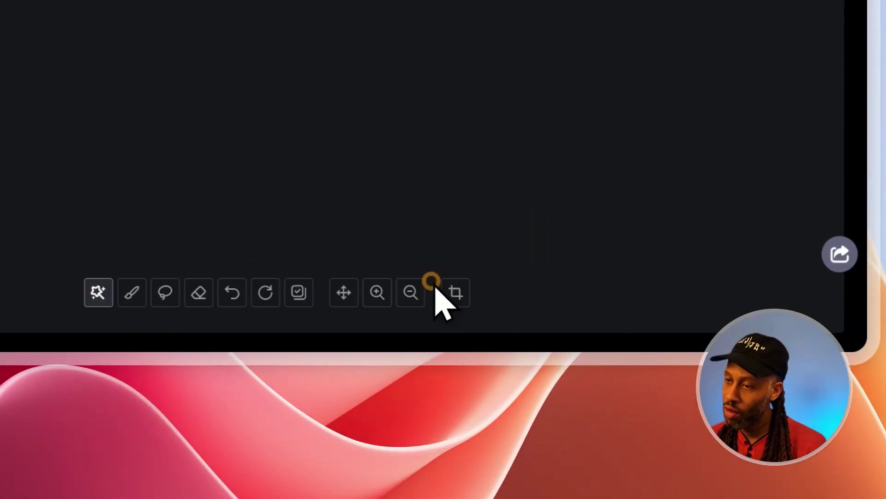